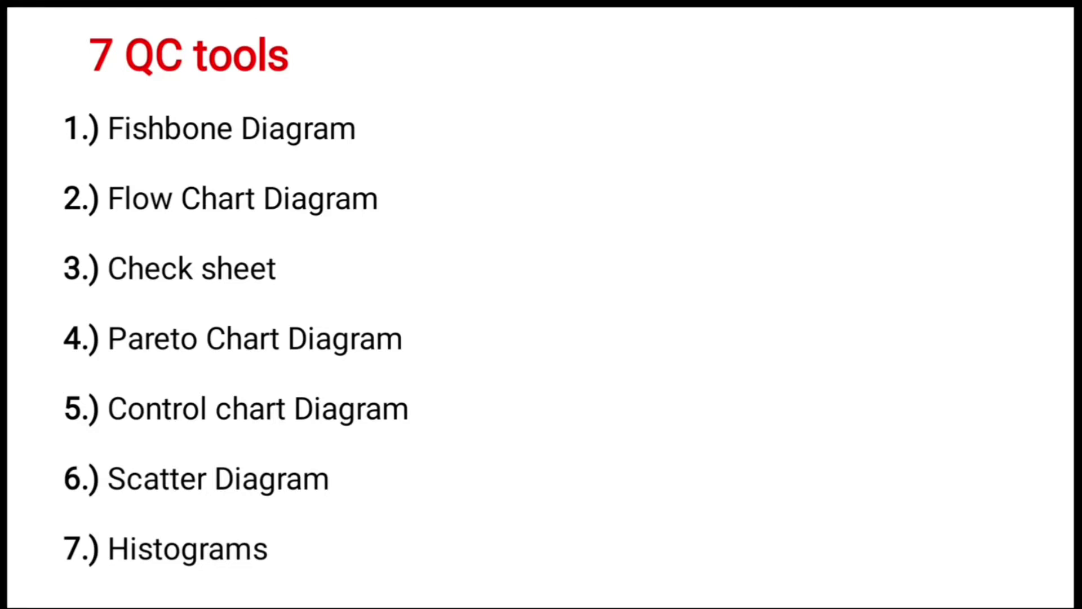
# Draw arrows pointing at Flow Chart, Pareto Chart and Scatter Diagram in the 7 QC tools list
pyautogui.moveTo(511, 170); pyautogui.dragTo(420, 198)
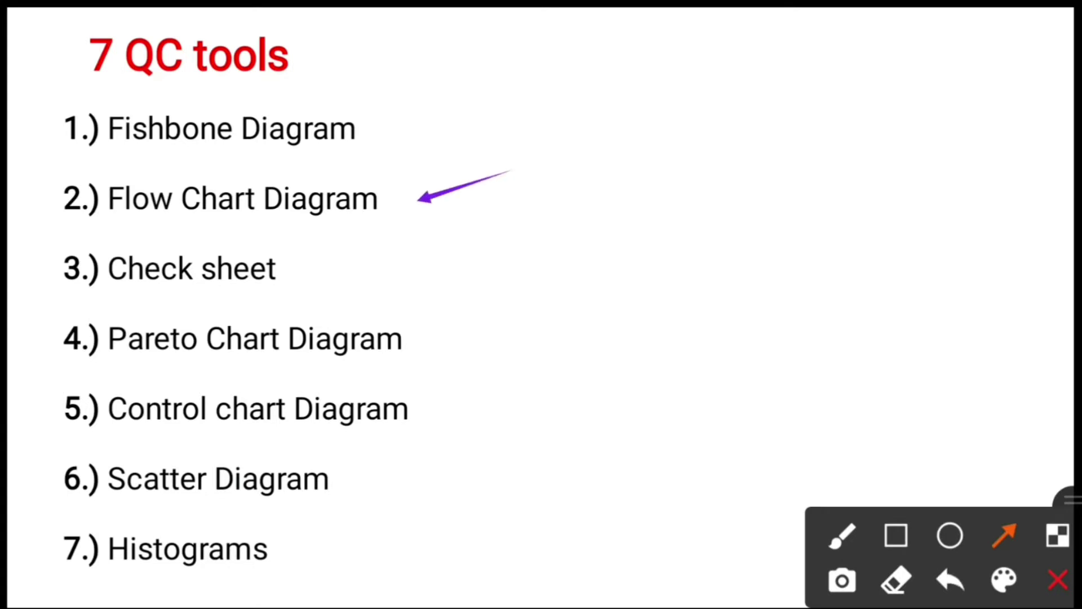
pyautogui.moveTo(526, 311); pyautogui.dragTo(437, 339)
pyautogui.moveTo(494, 450); pyautogui.dragTo(396, 475)
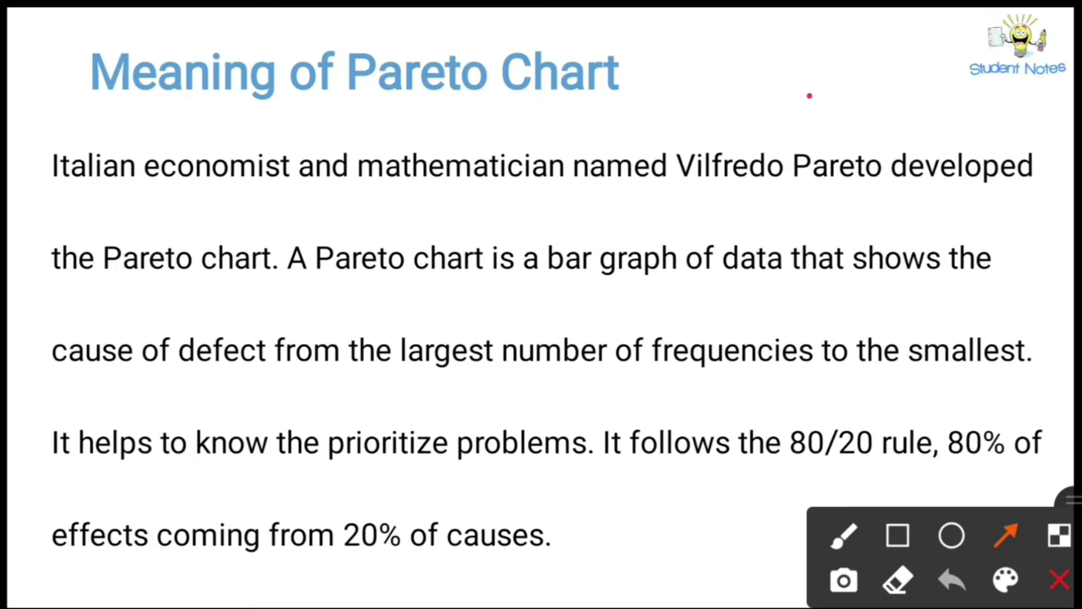
# Point an arrow at the Meaning of Pareto Chart title and underline 'Italian economist, mathematician'
pyautogui.moveTo(808, 95); pyautogui.dragTo(696, 83)
pyautogui.click(844, 536)
pyautogui.moveTo(89, 191); pyautogui.dragTo(49, 195)
pyautogui.moveTo(141, 187); pyautogui.dragTo(228, 186)
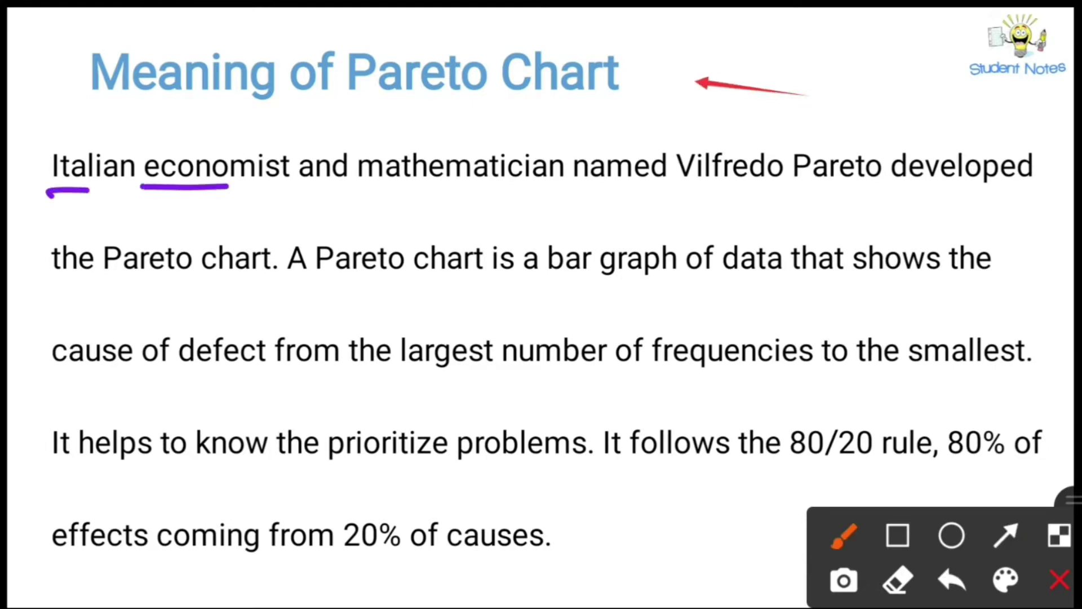
pyautogui.click(286, 183)
pyautogui.moveTo(358, 183); pyautogui.dragTo(896, 184)
# Underline 'Pareto chart', 'developed', 'A Pareto' and 'a bar graph of data'
pyautogui.moveTo(59, 284); pyautogui.dragTo(222, 287)
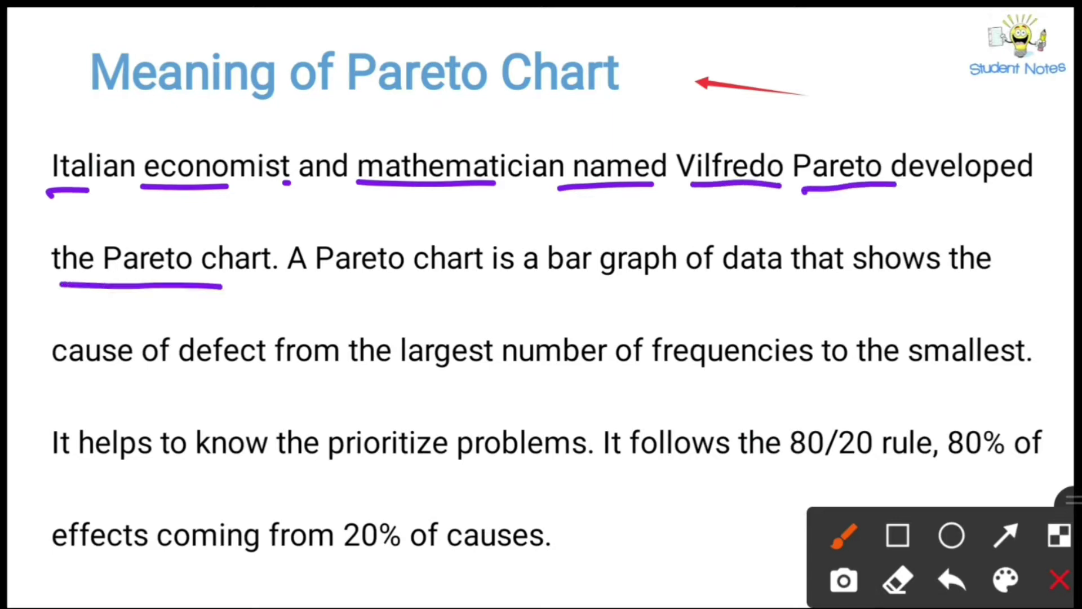
pyautogui.moveTo(925, 190); pyautogui.dragTo(1047, 184)
pyautogui.moveTo(285, 284); pyautogui.dragTo(411, 283)
pyautogui.moveTo(526, 283); pyautogui.dragTo(931, 279)
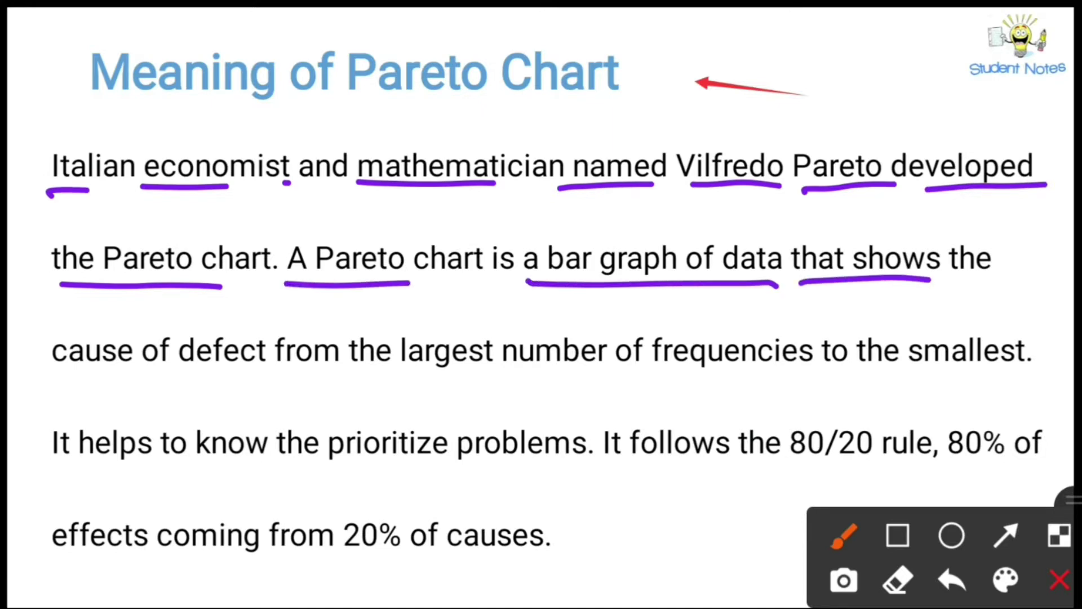
# Underline 'cause of defect', 'largest number of frequencies' and 'smallest', then double-underline them
pyautogui.moveTo(49, 379); pyautogui.dragTo(214, 372)
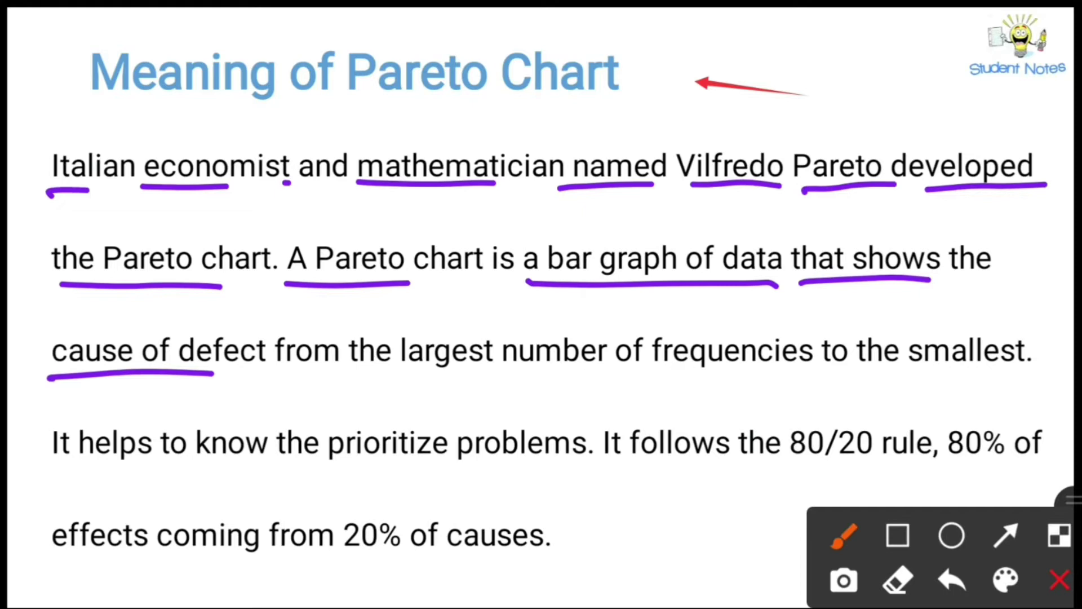
pyautogui.moveTo(382, 376); pyautogui.dragTo(788, 372)
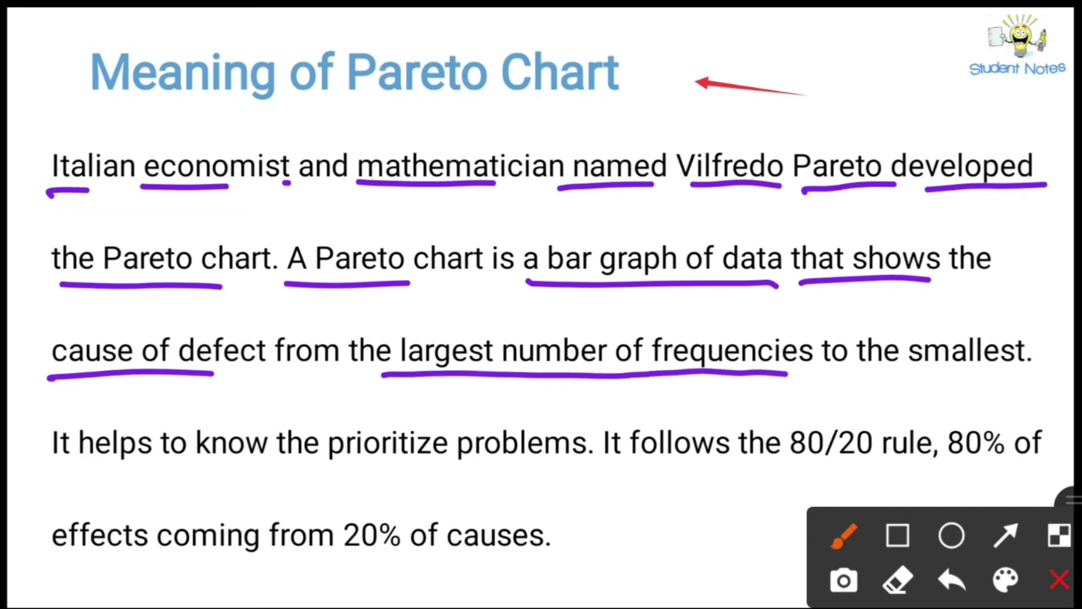
pyautogui.moveTo(902, 370); pyautogui.dragTo(1022, 365)
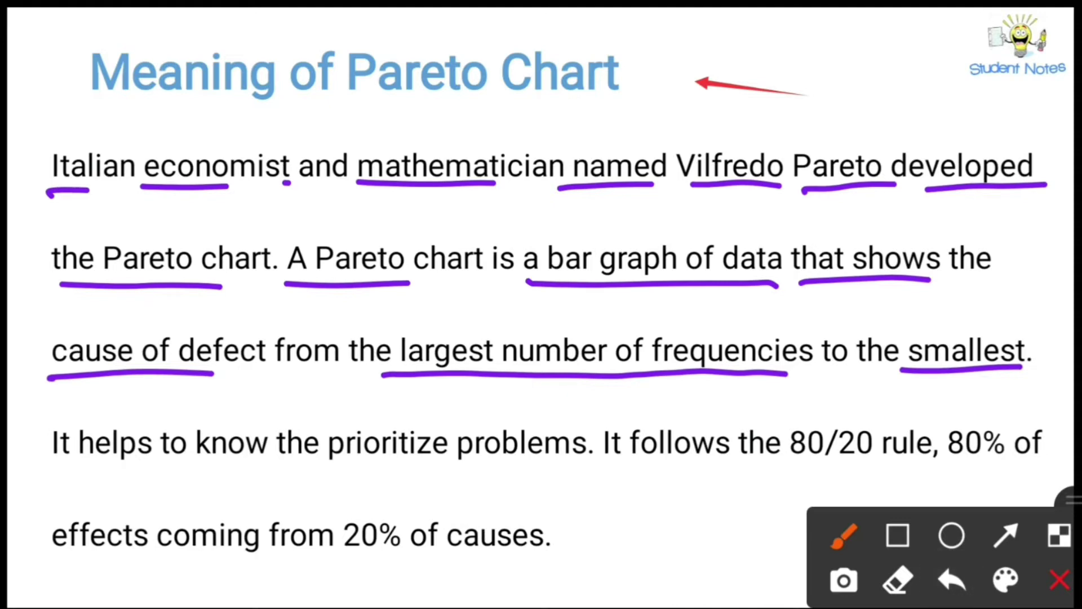
pyautogui.moveTo(645, 388); pyautogui.dragTo(778, 387)
pyautogui.moveTo(408, 394); pyautogui.dragTo(547, 393)
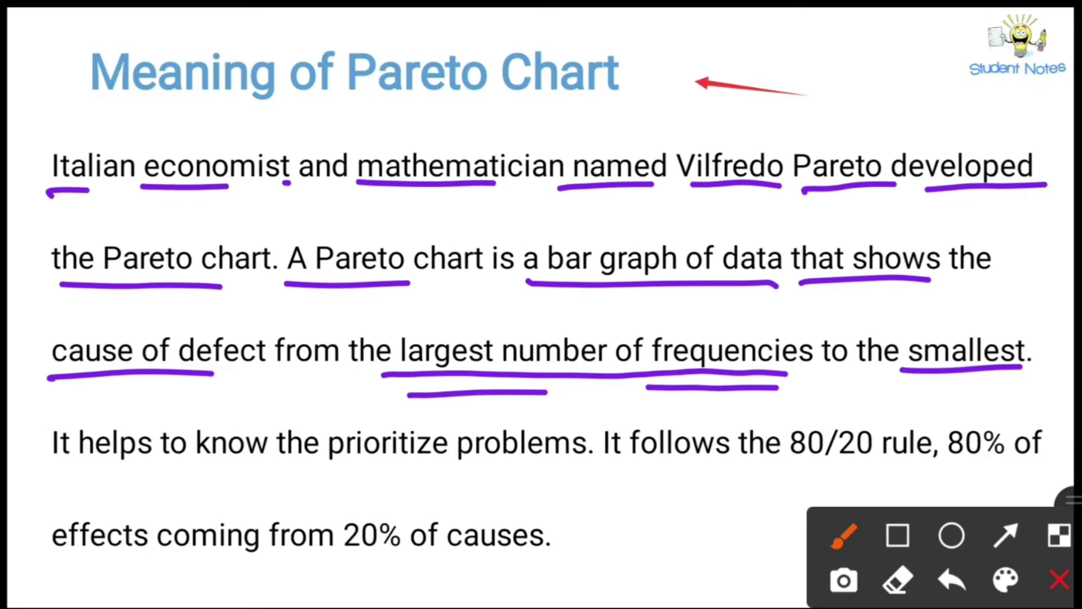
pyautogui.moveTo(874, 387); pyautogui.dragTo(1012, 386)
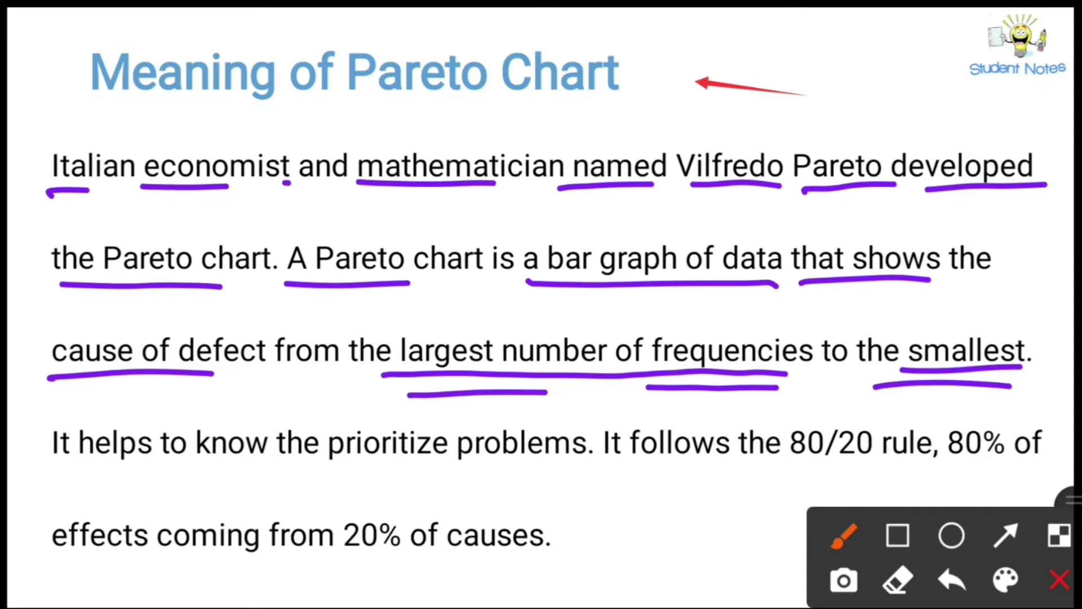
# Underline 'It helps to prioritize problems', 'the 80/20 rule' and '80% of effects coming from 20% of causes'
pyautogui.moveTo(53, 466); pyautogui.dragTo(142, 468)
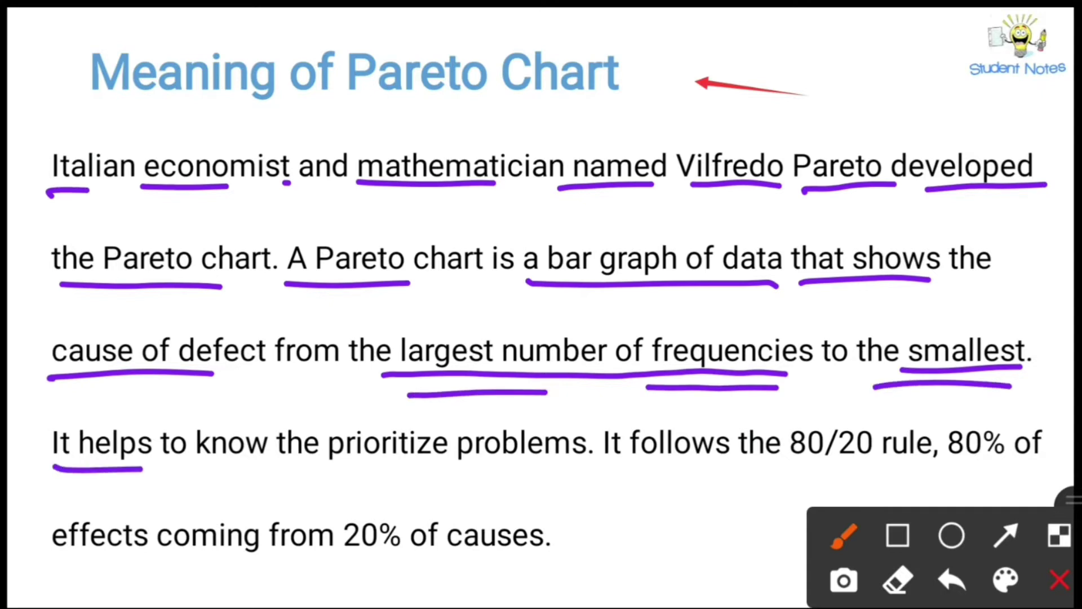
pyautogui.moveTo(312, 472); pyautogui.dragTo(403, 474)
pyautogui.moveTo(449, 474); pyautogui.dragTo(558, 478)
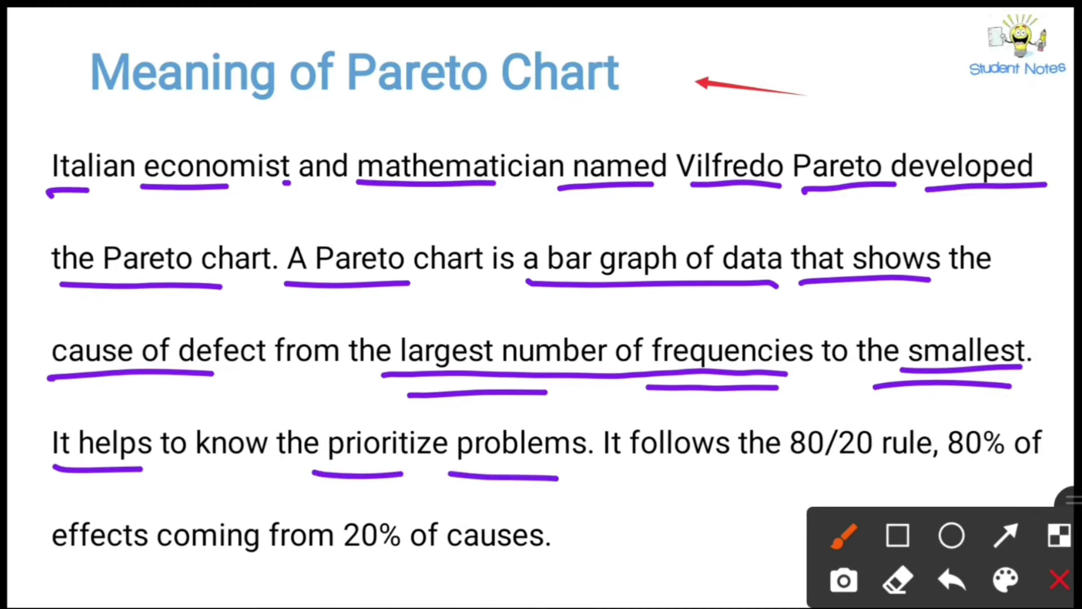
pyautogui.moveTo(173, 472); pyautogui.dragTo(230, 475)
pyautogui.moveTo(676, 485)
pyautogui.mouseDown()
pyautogui.moveTo(632, 471)
pyautogui.moveTo(728, 479)
pyautogui.moveTo(1044, 464)
pyautogui.mouseUp()
pyautogui.moveTo(47, 563); pyautogui.dragTo(131, 555)
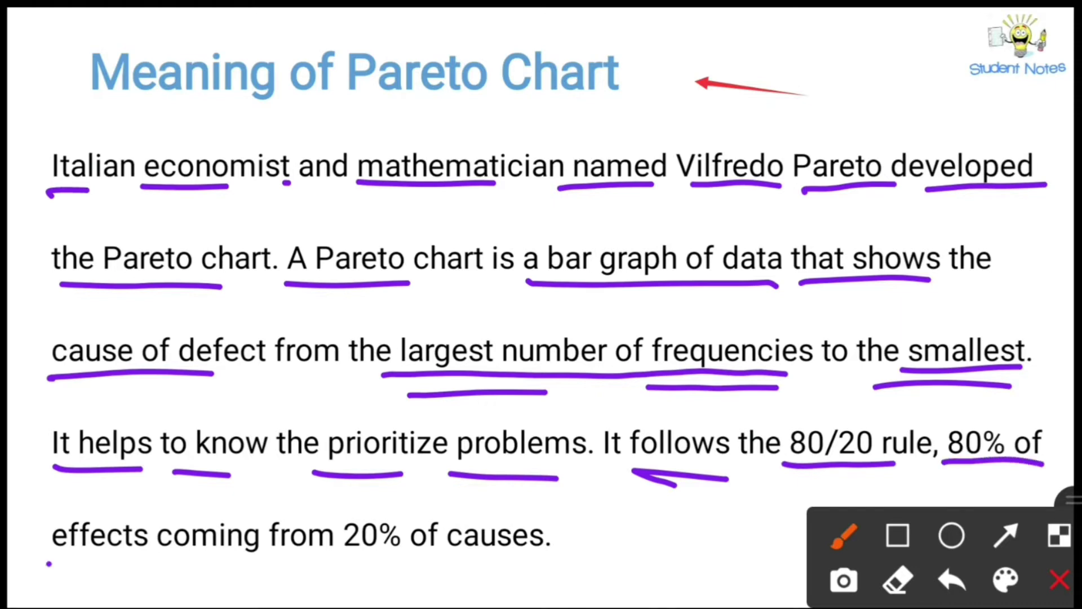
pyautogui.moveTo(334, 566); pyautogui.dragTo(568, 560)
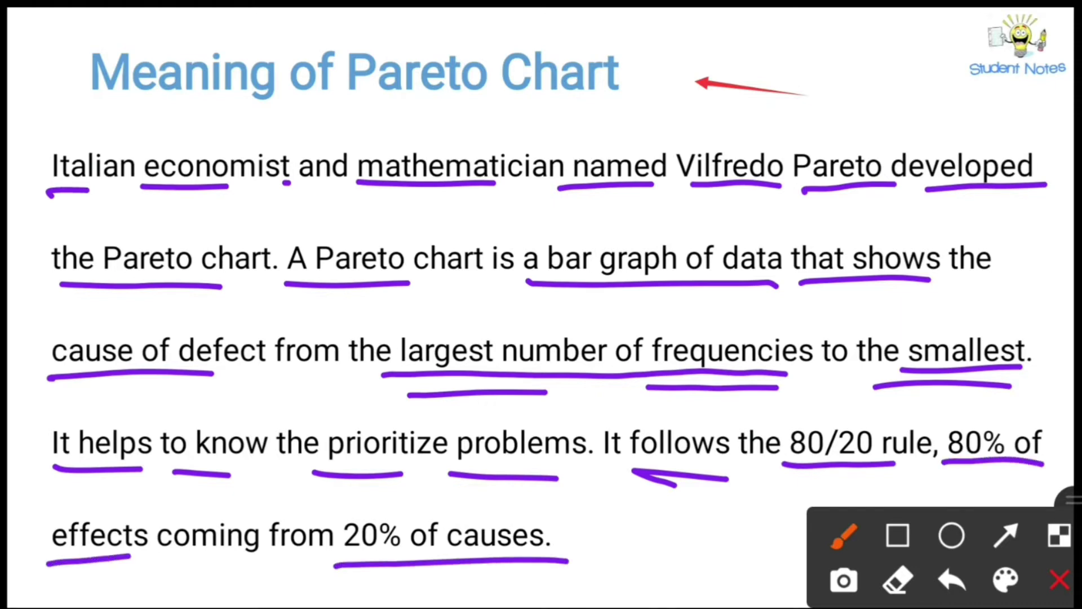
pyautogui.moveTo(178, 558); pyautogui.dragTo(264, 559)
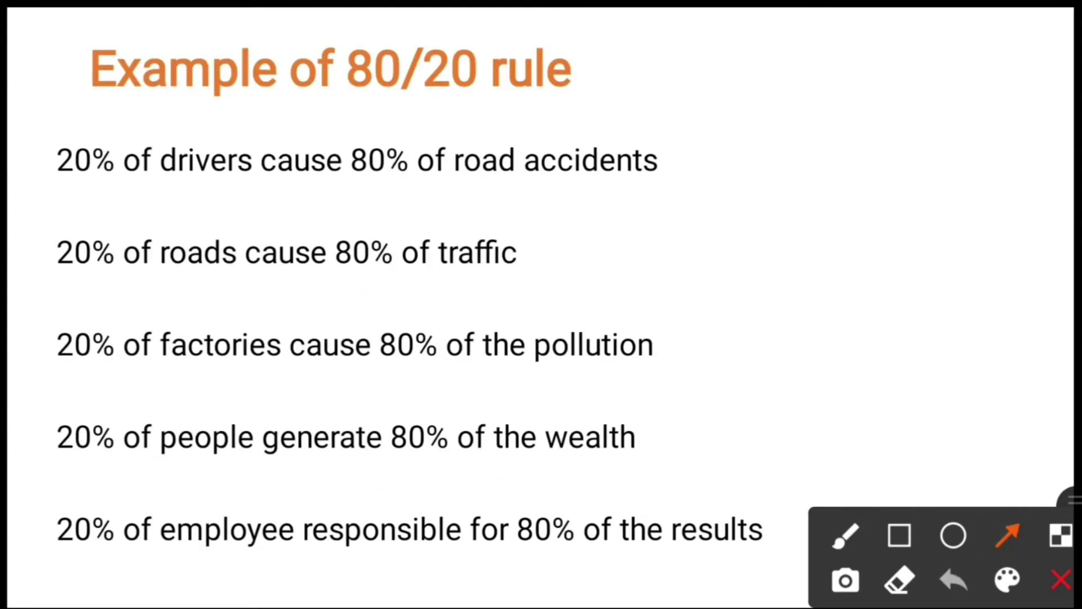
# Point an arrow at the 80/20 rule title and underline the drivers and traffic examples
pyautogui.moveTo(789, 94); pyautogui.dragTo(648, 83)
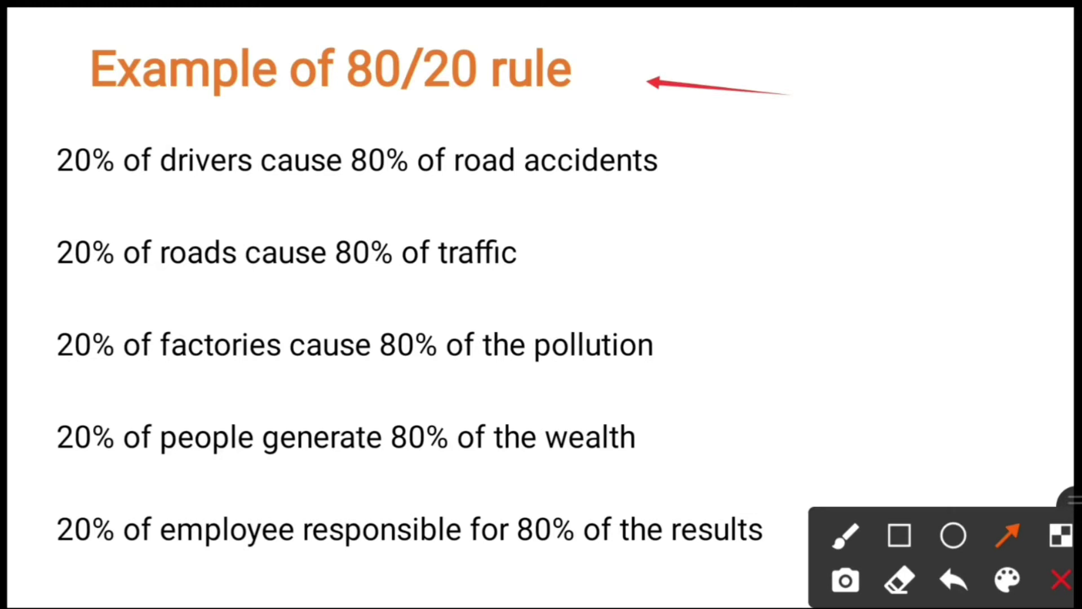
pyautogui.click(846, 535)
pyautogui.moveTo(64, 181); pyautogui.dragTo(653, 183)
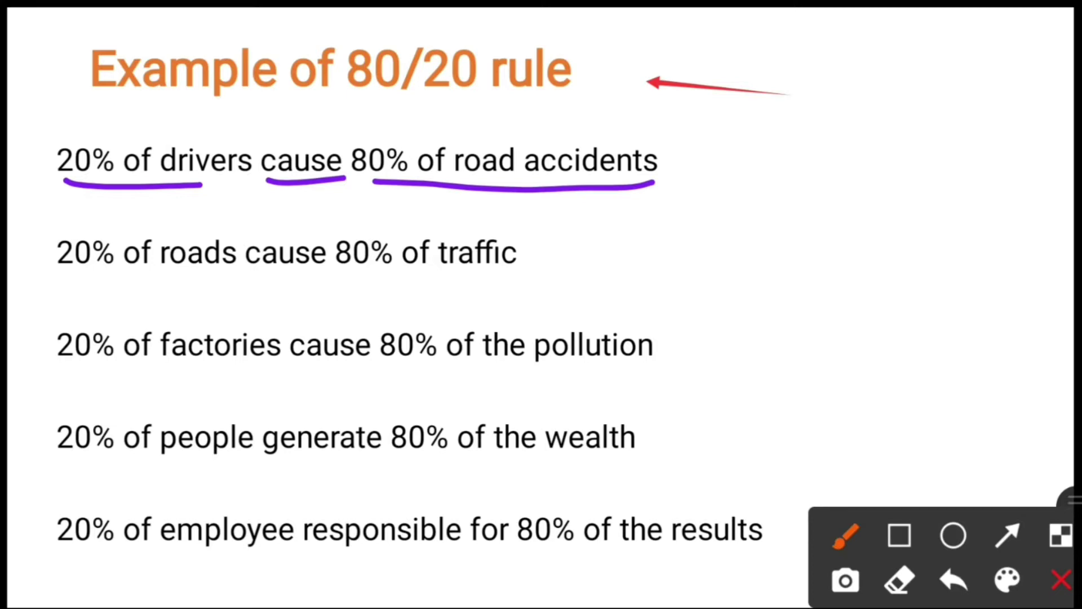
pyautogui.moveTo(50, 277); pyautogui.dragTo(155, 280)
pyautogui.moveTo(233, 277); pyautogui.dragTo(253, 279)
pyautogui.moveTo(328, 276); pyautogui.dragTo(492, 277)
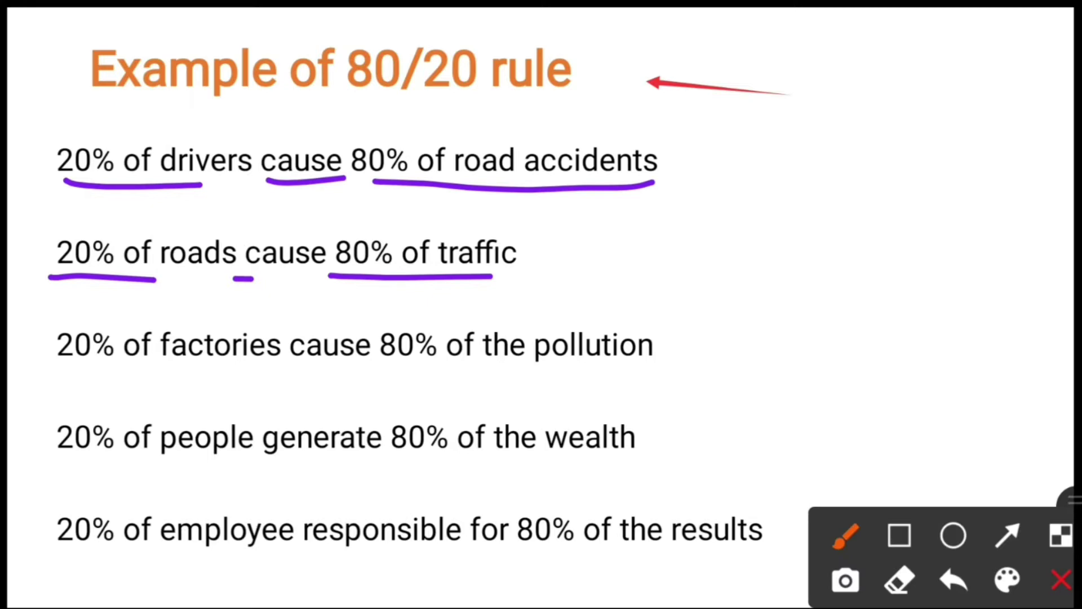
# Underline the factories/pollution, people/wealth and employee/results examples
pyautogui.moveTo(61, 371); pyautogui.dragTo(338, 371)
pyautogui.moveTo(374, 371); pyautogui.dragTo(638, 369)
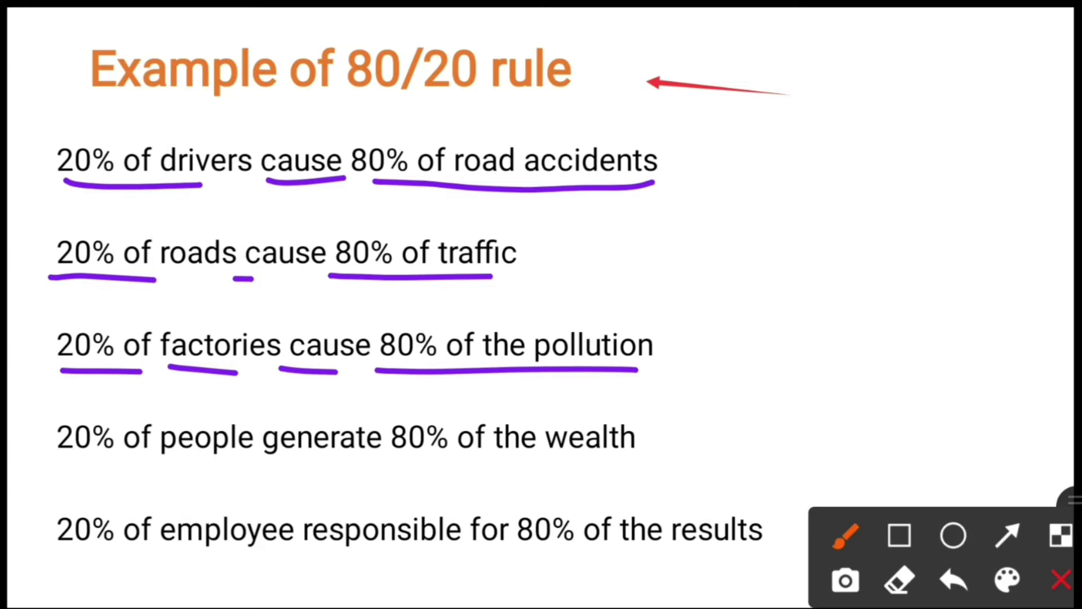
pyautogui.moveTo(61, 465); pyautogui.dragTo(595, 461)
pyautogui.click(406, 462)
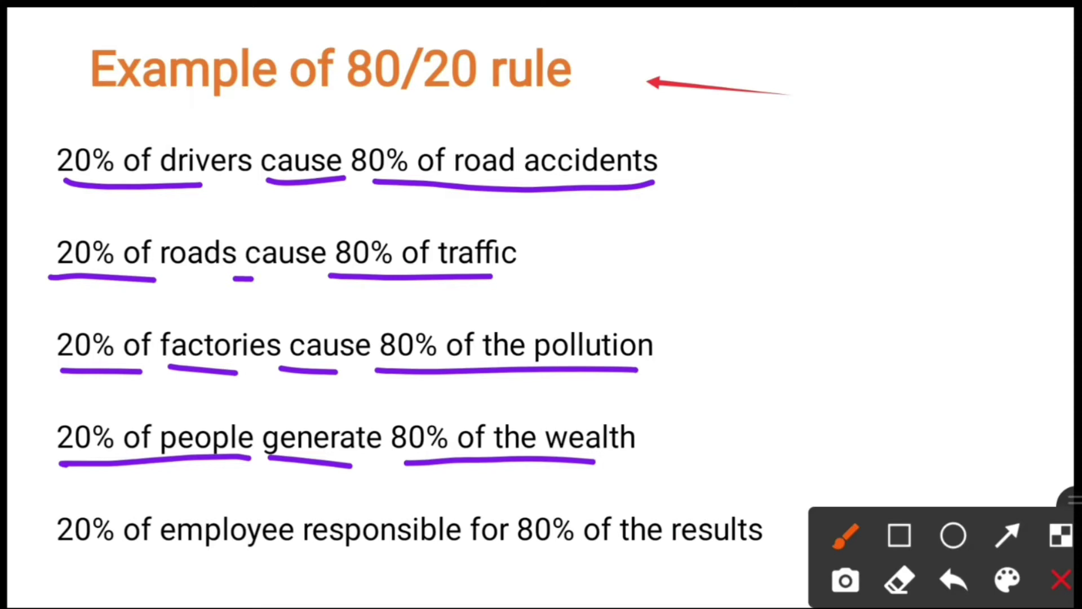
pyautogui.moveTo(54, 564); pyautogui.dragTo(232, 560)
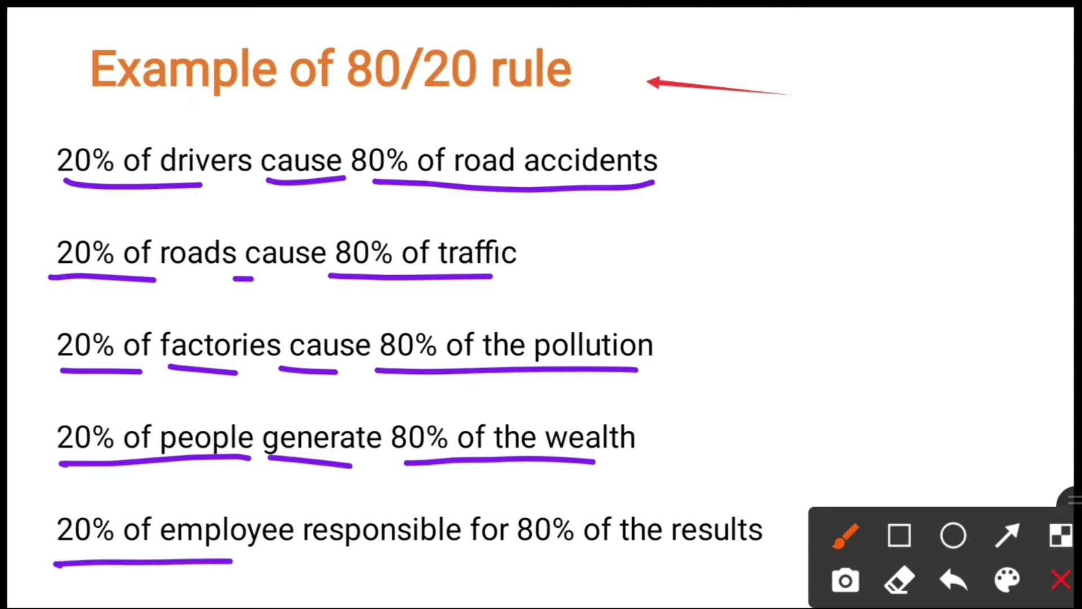
pyautogui.moveTo(300, 558); pyautogui.dragTo(420, 560)
pyautogui.moveTo(517, 559); pyautogui.dragTo(785, 557)
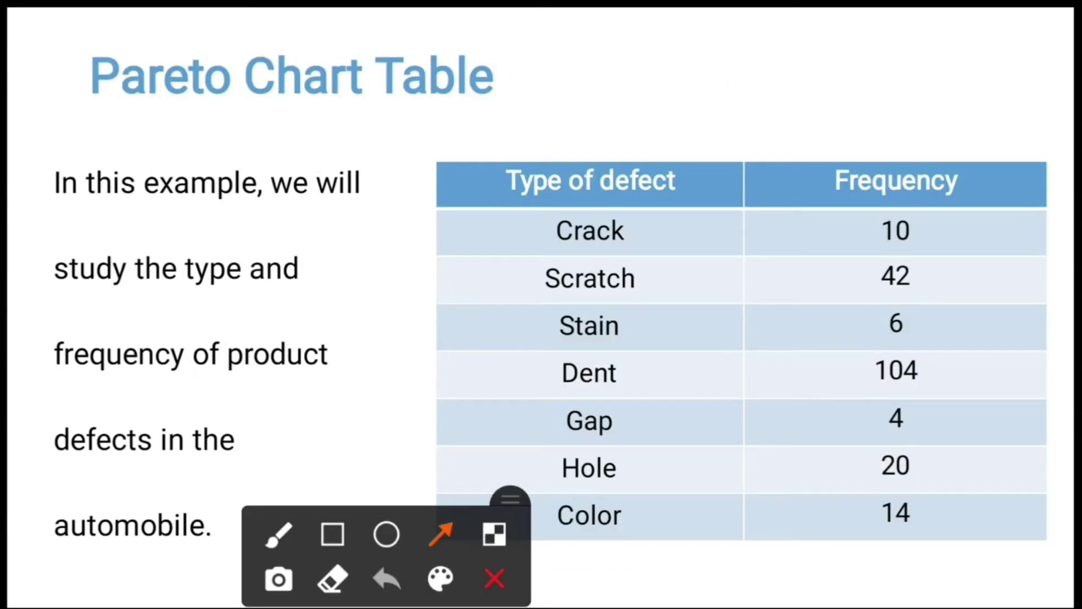
# Point at the Pareto Chart Table title and underline 'this example', 'automobile', 'study', 'type', 'product', 'frequency', 'defects'
pyautogui.moveTo(689, 87); pyautogui.dragTo(552, 82)
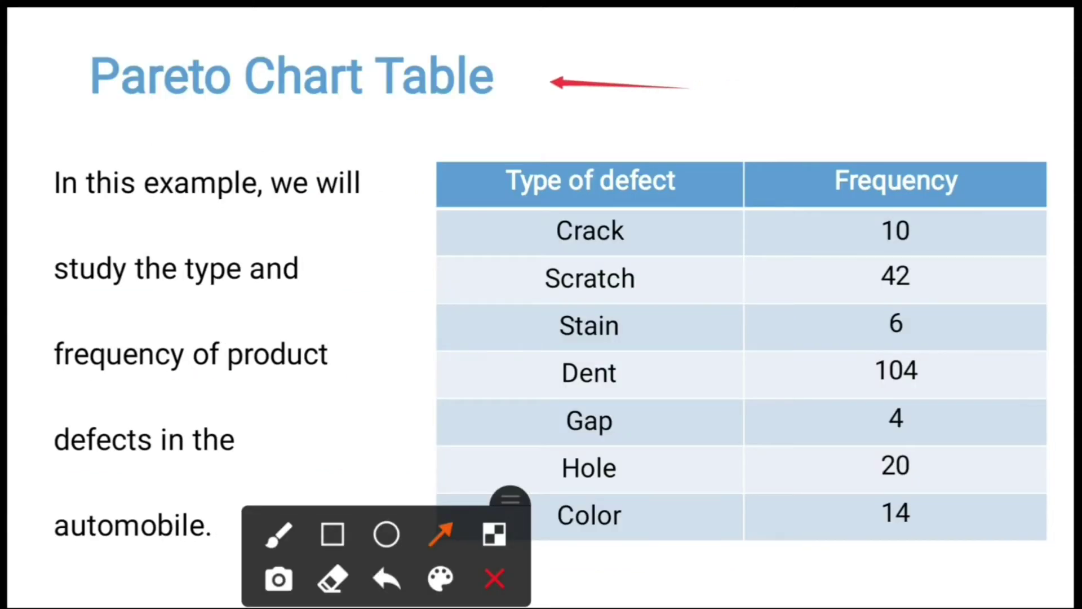
pyautogui.click(279, 534)
pyautogui.moveTo(89, 214); pyautogui.dragTo(219, 212)
pyautogui.moveTo(62, 554); pyautogui.dragTo(207, 555)
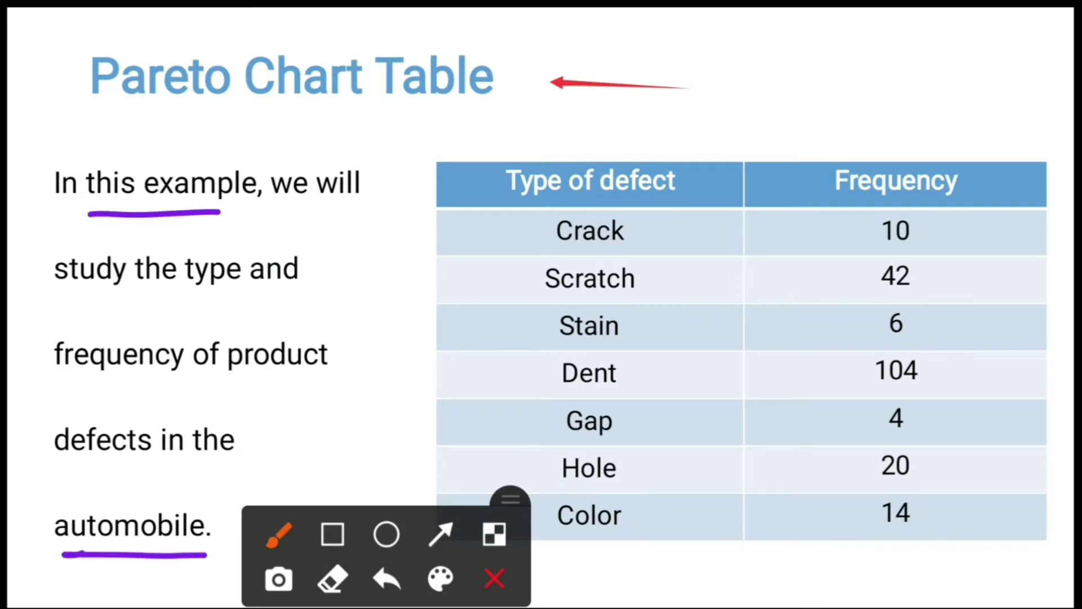
pyautogui.moveTo(283, 215); pyautogui.dragTo(372, 206)
pyautogui.moveTo(48, 300); pyautogui.dragTo(100, 293)
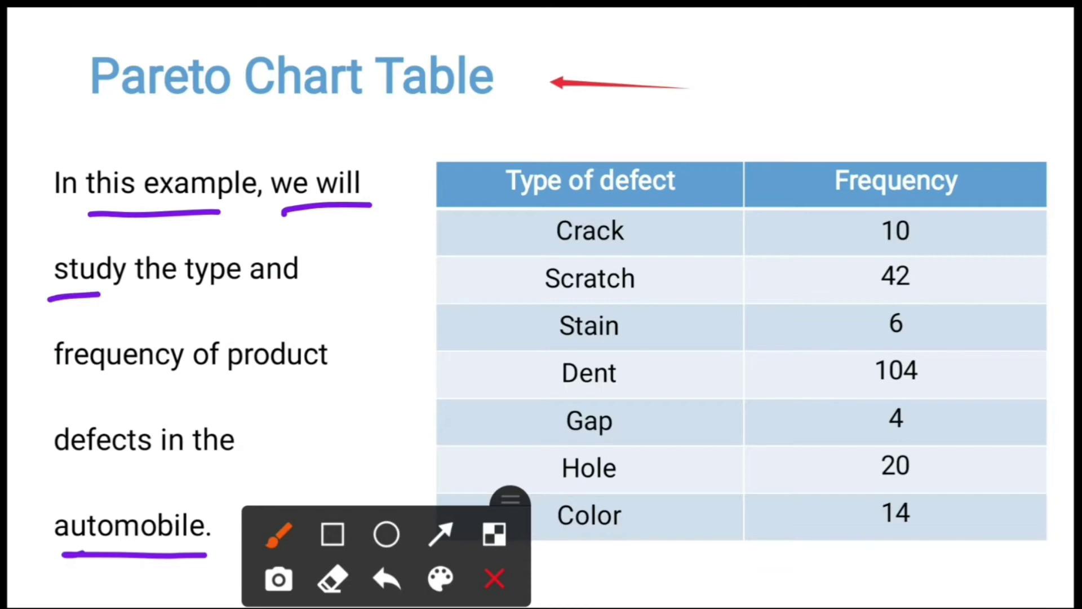
pyautogui.moveTo(230, 378); pyautogui.dragTo(339, 372)
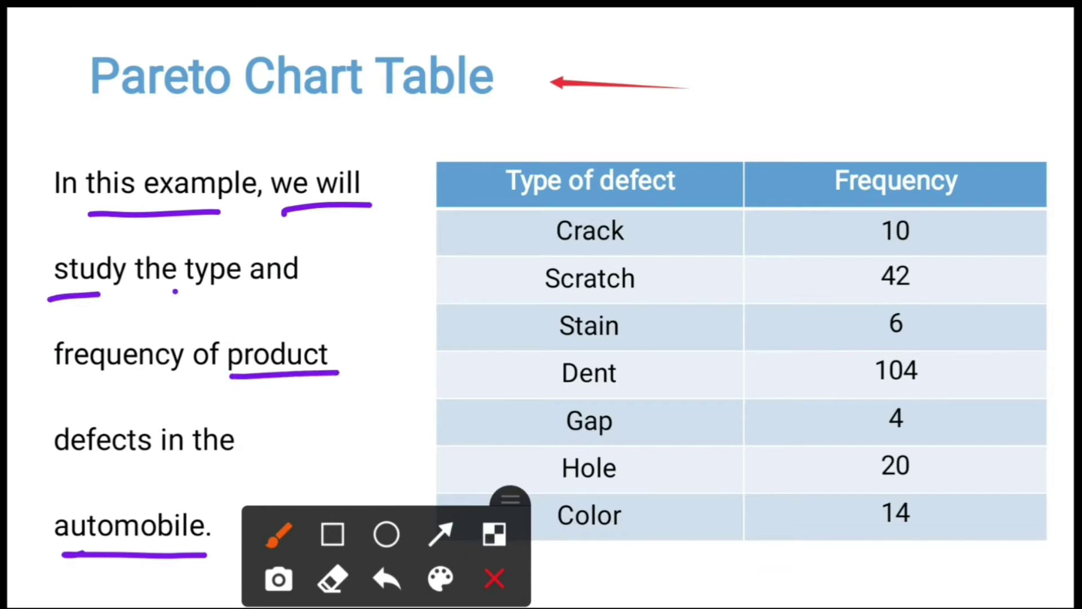
pyautogui.moveTo(173, 293); pyautogui.dragTo(261, 288)
pyautogui.moveTo(52, 472); pyautogui.dragTo(152, 466)
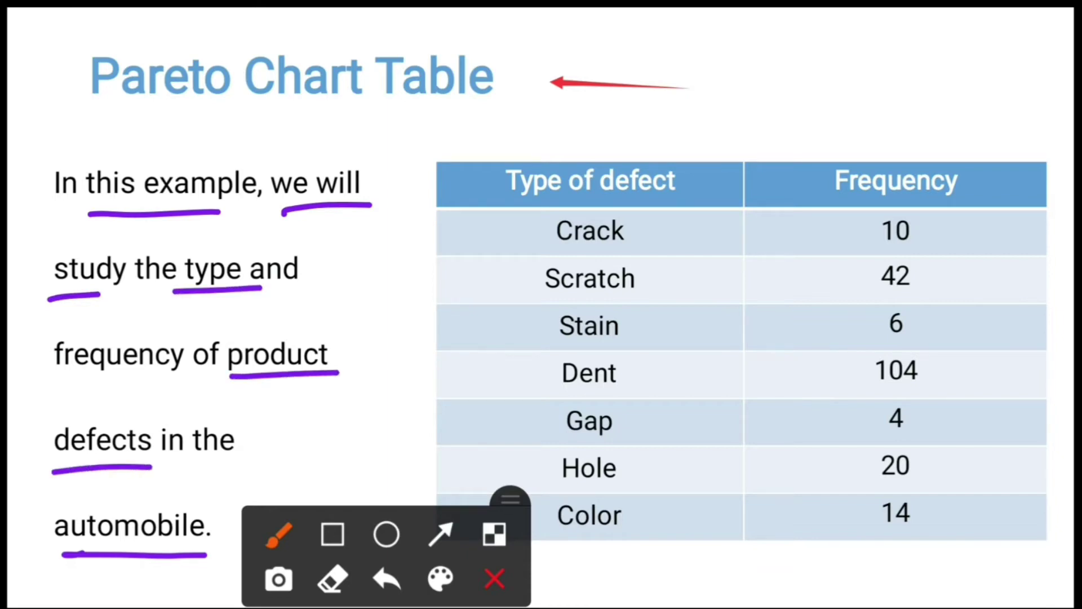
pyautogui.moveTo(56, 377); pyautogui.dragTo(153, 379)
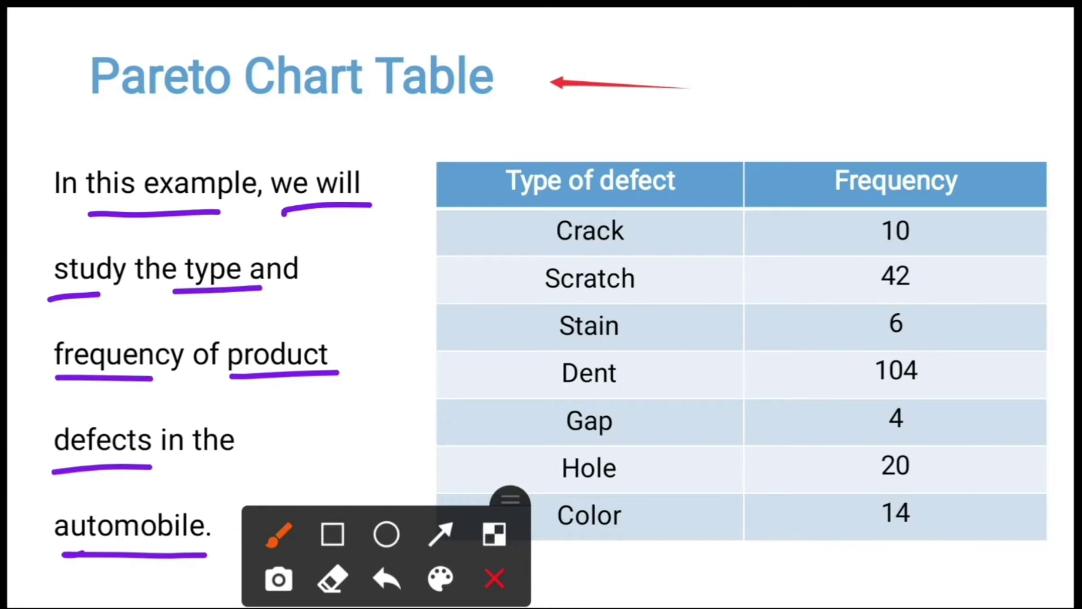
# Point arrows at the table headers, Frequency heading and defects Crack, Scratch, Stain, Dent, Gap, Color
pyautogui.click(440, 534)
pyautogui.moveTo(747, 88); pyautogui.dragTo(678, 134)
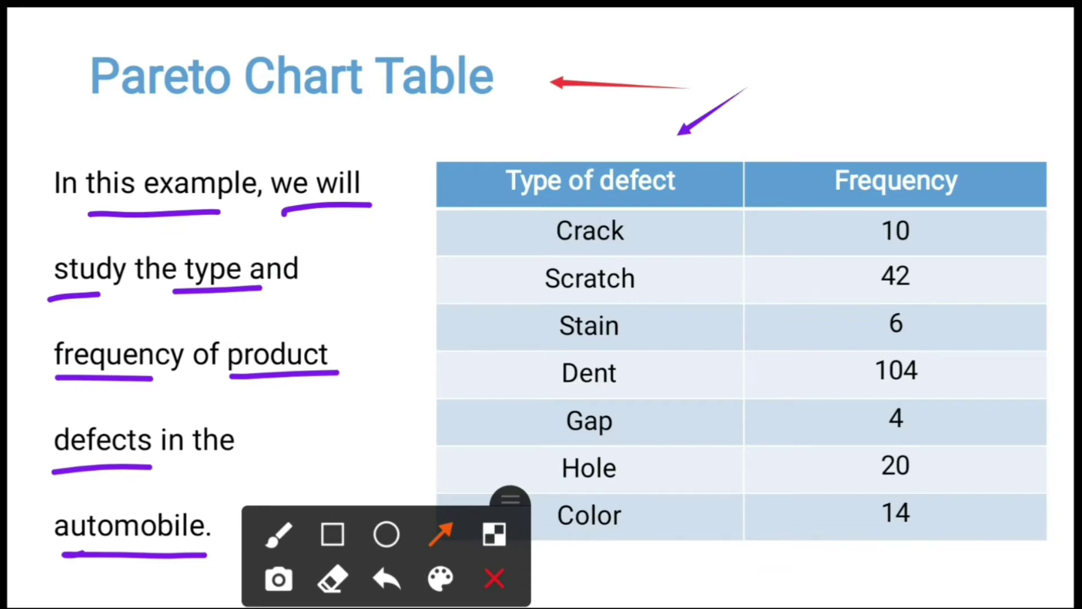
pyautogui.moveTo(950, 88); pyautogui.dragTo(886, 152)
pyautogui.moveTo(421, 244); pyautogui.dragTo(523, 240)
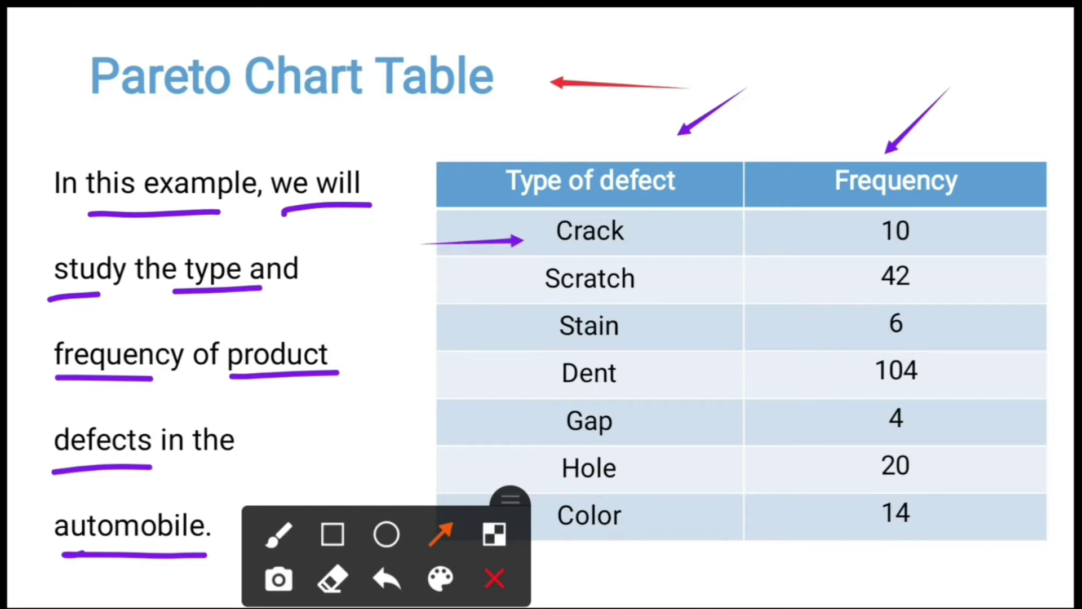
pyautogui.moveTo(406, 304); pyautogui.dragTo(500, 291)
pyautogui.moveTo(428, 346); pyautogui.dragTo(522, 334)
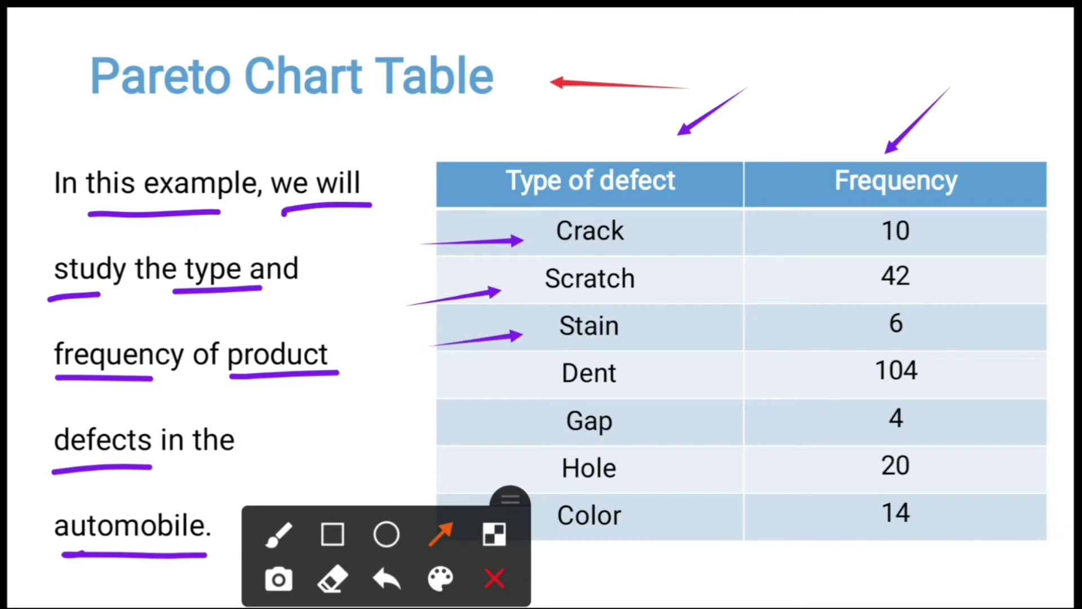
pyautogui.moveTo(409, 394); pyautogui.dragTo(543, 386)
pyautogui.moveTo(405, 424); pyautogui.dragTo(535, 419)
pyautogui.moveTo(747, 552); pyautogui.dragTo(656, 530)
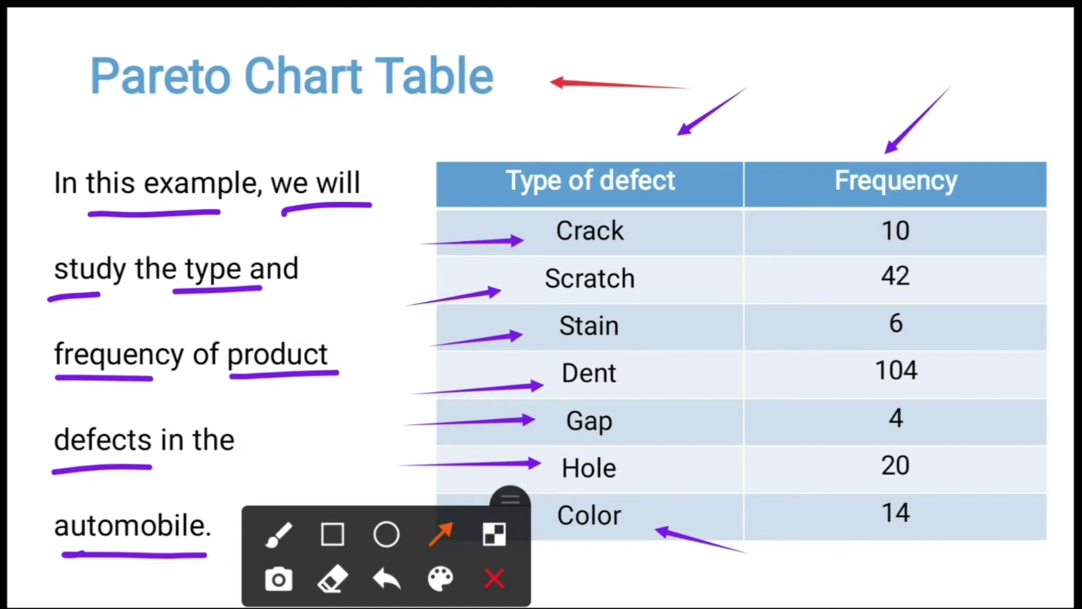
# Point arrows at the largest frequencies: Dent 104, Scratch 42 and Hole 20
pyautogui.moveTo(1047, 377); pyautogui.dragTo(961, 372)
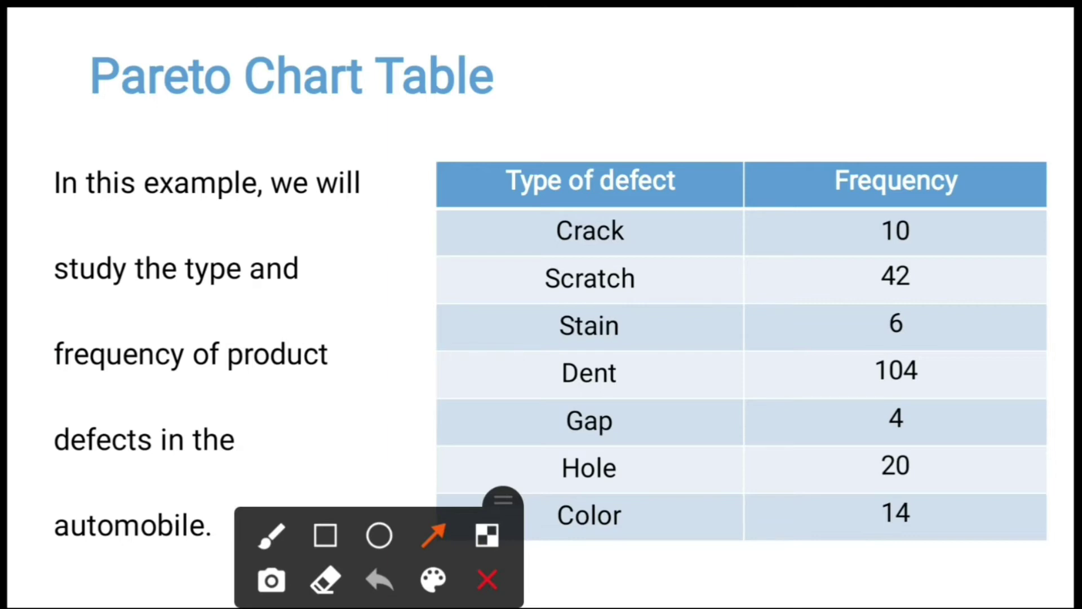
pyautogui.moveTo(1045, 370); pyautogui.dragTo(967, 374)
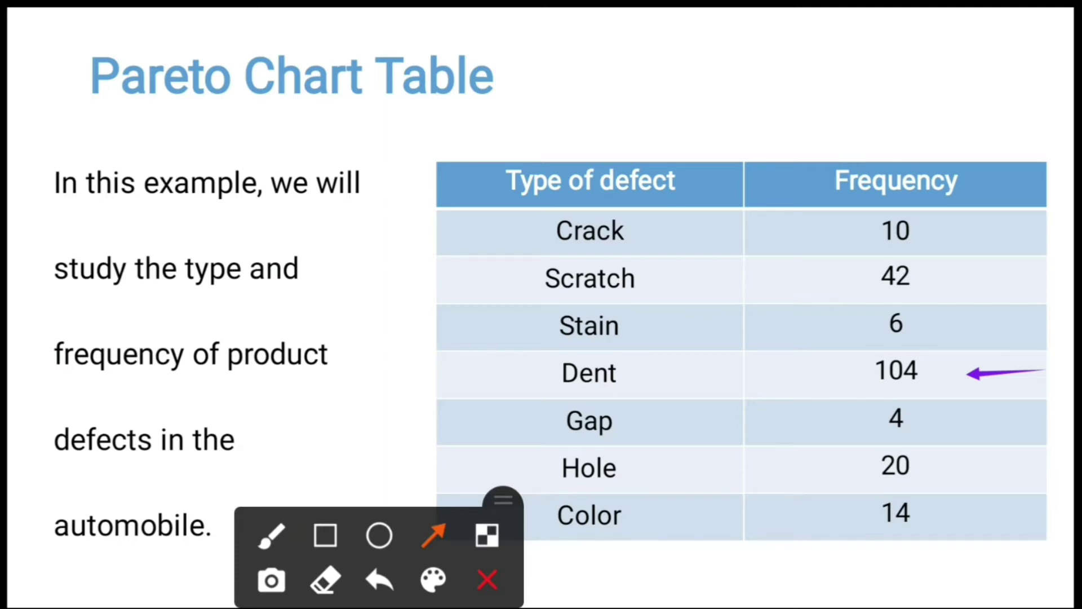
pyautogui.moveTo(1036, 285); pyautogui.dragTo(968, 283)
pyautogui.moveTo(1037, 459); pyautogui.dragTo(989, 462)
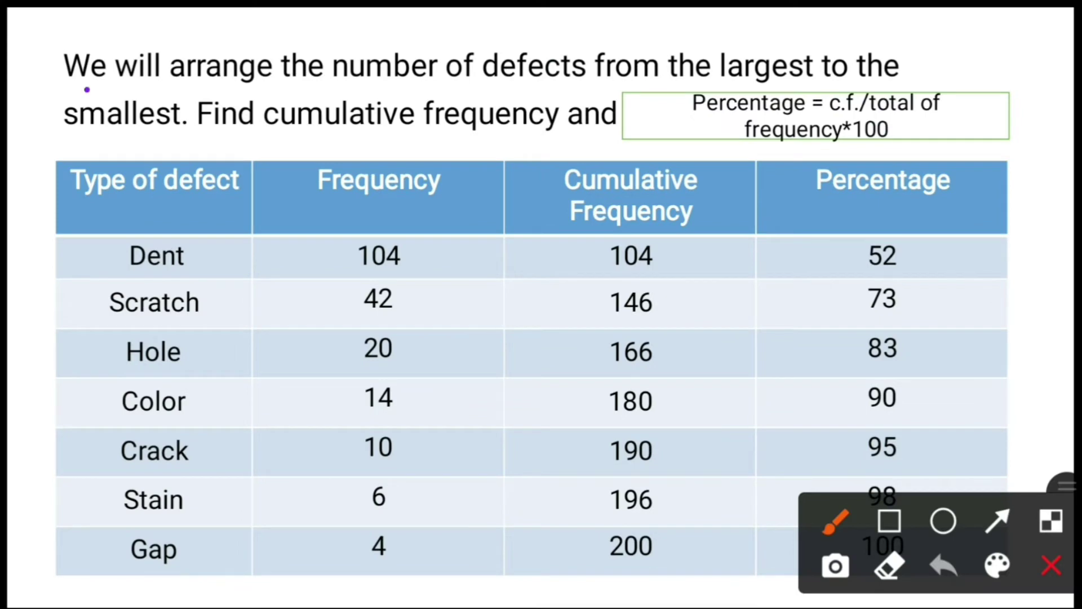
# Underline 'We will arrange', 'number of defects', 'largest', 'smallest' and 'cumulative frequency'
pyautogui.moveTo(84, 88); pyautogui.dragTo(224, 85)
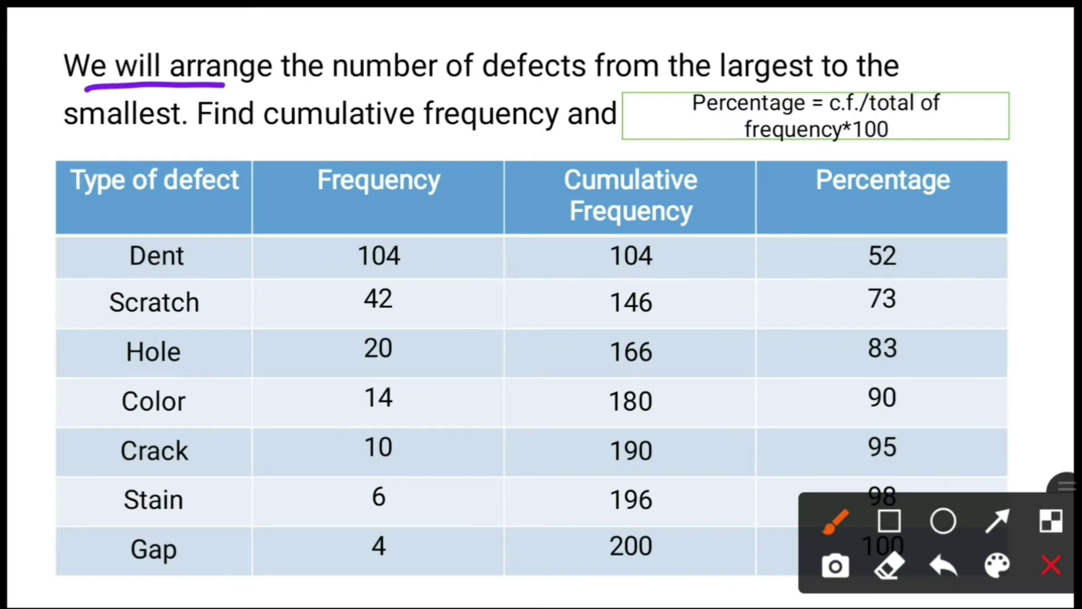
pyautogui.moveTo(340, 91); pyautogui.dragTo(560, 90)
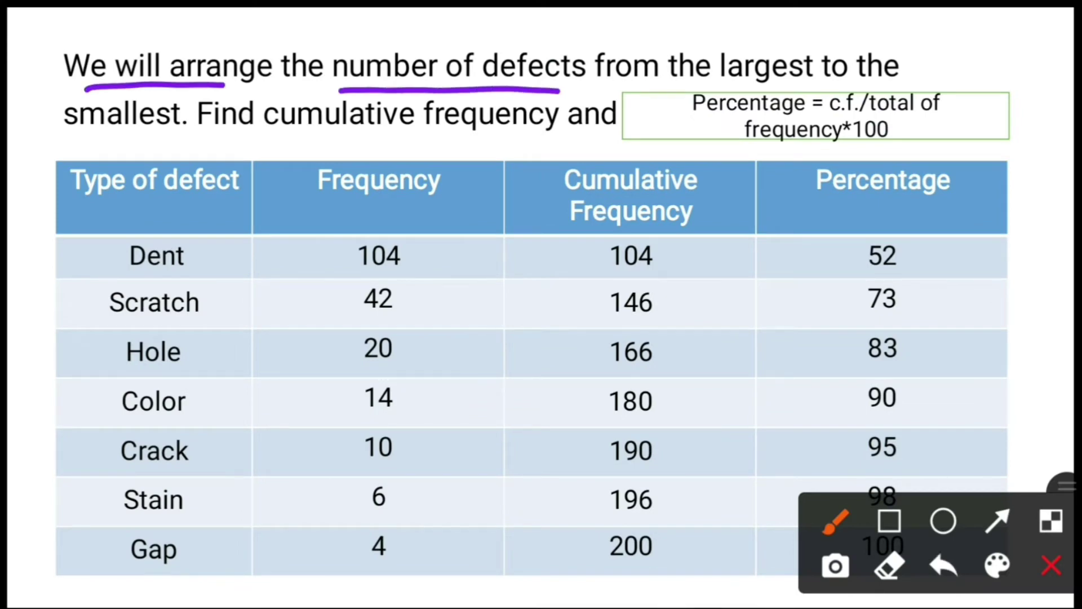
pyautogui.moveTo(708, 87); pyautogui.dragTo(812, 86)
pyautogui.moveTo(79, 146); pyautogui.dragTo(166, 146)
pyautogui.click(997, 521)
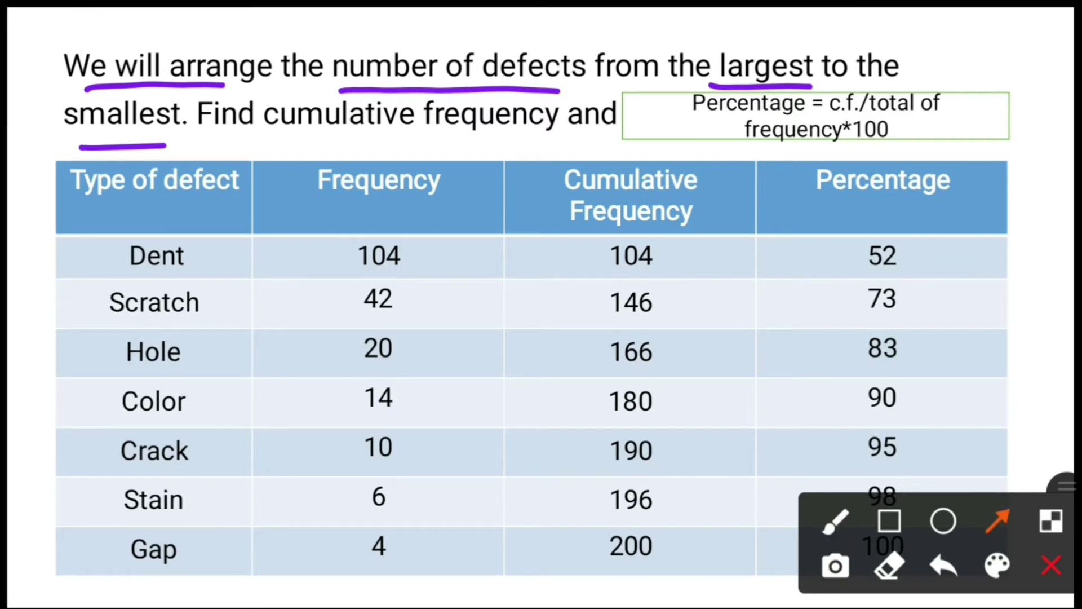
pyautogui.moveTo(432, 261); pyautogui.dragTo(416, 529)
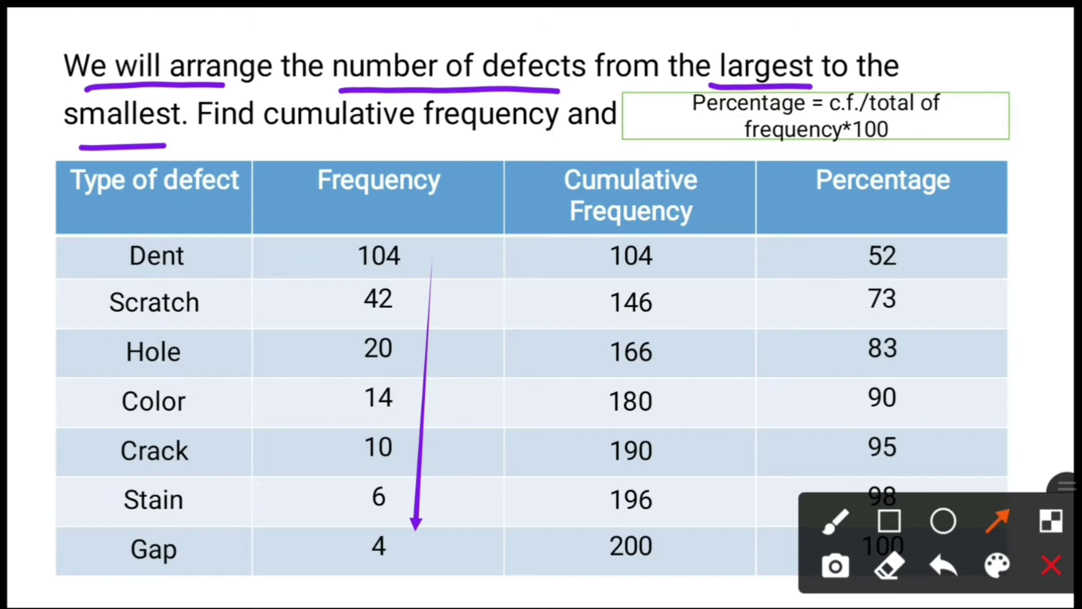
pyautogui.click(835, 520)
pyautogui.moveTo(261, 138); pyautogui.dragTo(544, 138)
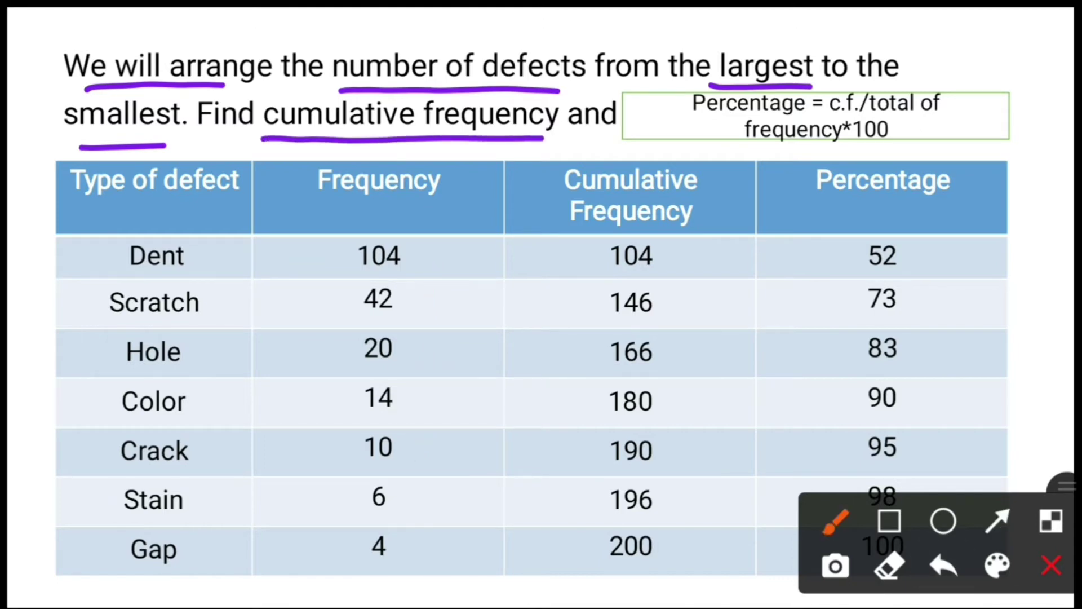
# Draw arrows linking Dent's 104 and Scratch's 42 to cumulative 104 and 146, plus total 200 and Percentage
pyautogui.click(997, 521)
pyautogui.moveTo(492, 257); pyautogui.dragTo(432, 257)
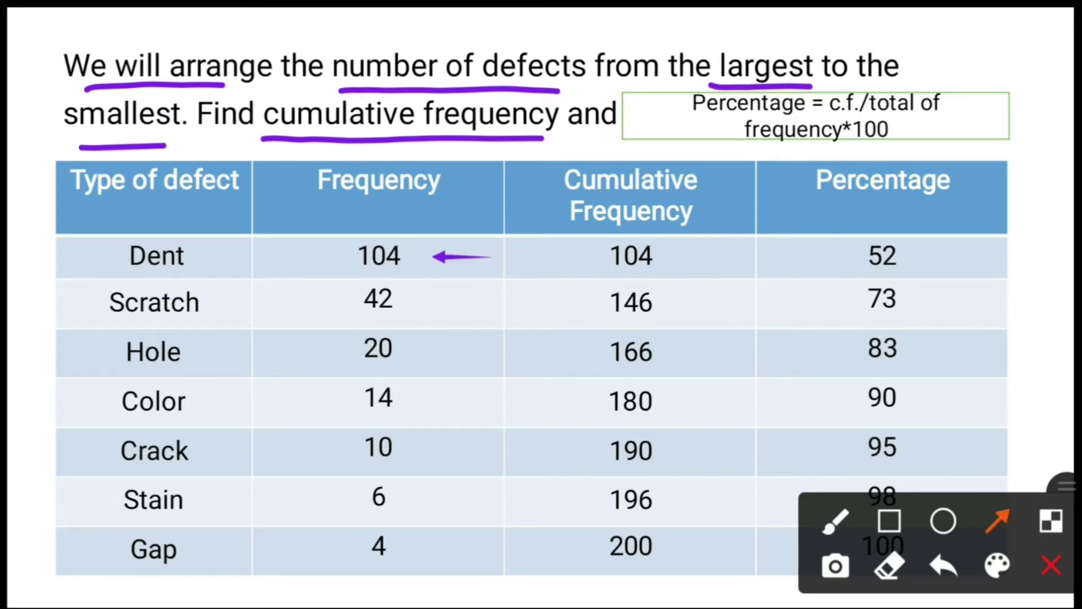
pyautogui.moveTo(483, 312); pyautogui.dragTo(423, 311)
pyautogui.moveTo(514, 264); pyautogui.dragTo(595, 260)
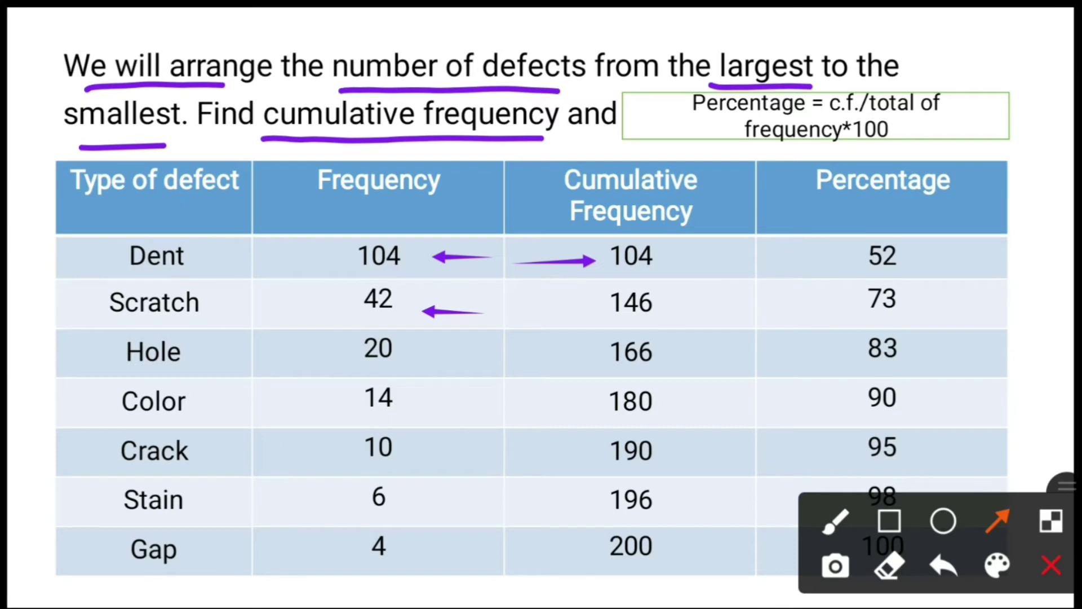
pyautogui.moveTo(589, 277); pyautogui.dragTo(456, 309)
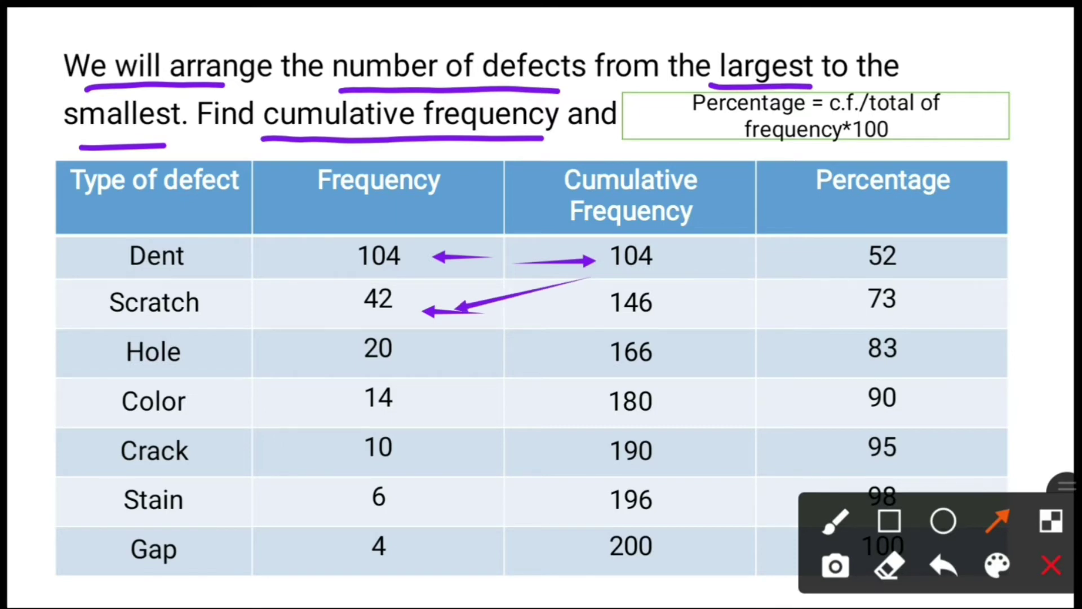
pyautogui.moveTo(469, 324)
pyautogui.mouseDown()
pyautogui.moveTo(585, 321)
pyautogui.moveTo(441, 361)
pyautogui.moveTo(597, 367)
pyautogui.moveTo(455, 404)
pyautogui.moveTo(593, 412)
pyautogui.moveTo(439, 453)
pyautogui.moveTo(583, 458)
pyautogui.mouseUp()
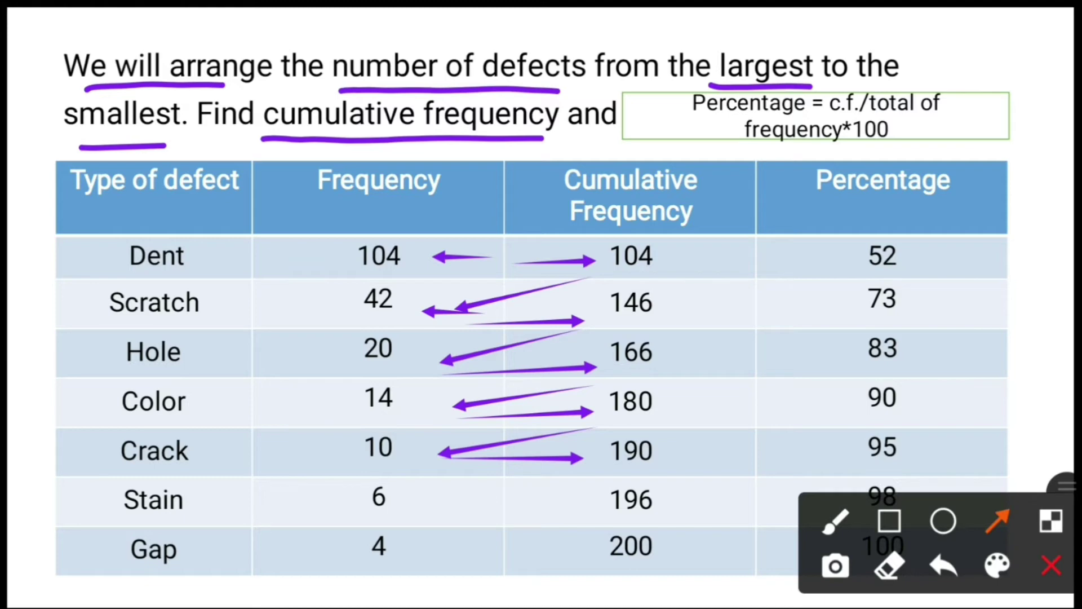
pyautogui.moveTo(497, 558); pyautogui.dragTo(582, 550)
pyautogui.moveTo(1037, 242); pyautogui.dragTo(964, 211)
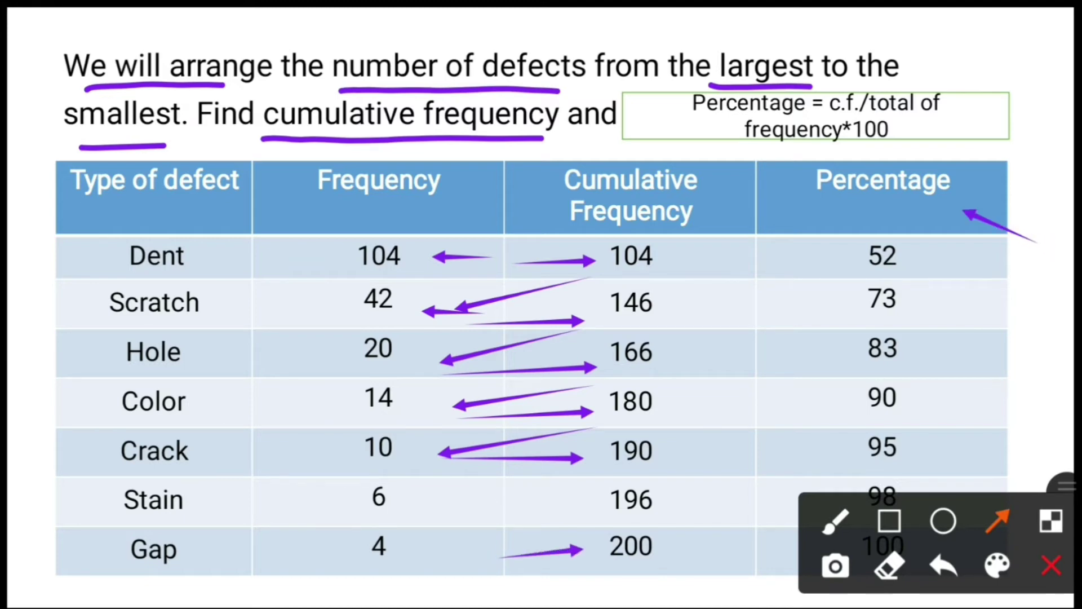
# Move the drawing toolbar aside and draw arrows at percentage 52, cumulative 104 and total 200
pyautogui.moveTo(1066, 486); pyautogui.dragTo(264, 500)
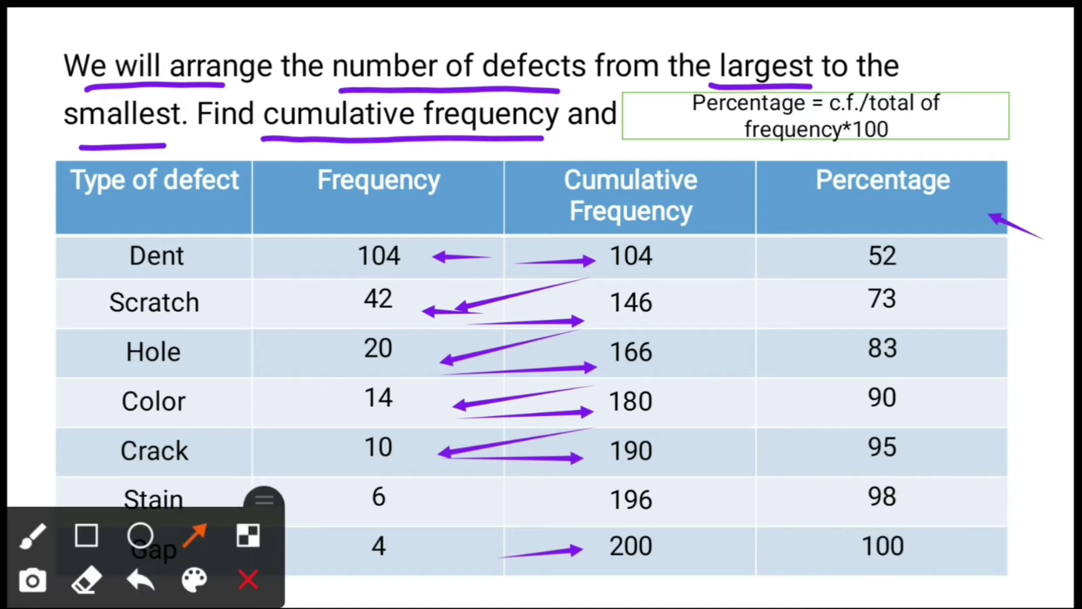
pyautogui.moveTo(758, 262); pyautogui.dragTo(684, 259)
pyautogui.moveTo(331, 262); pyautogui.dragTo(347, 555)
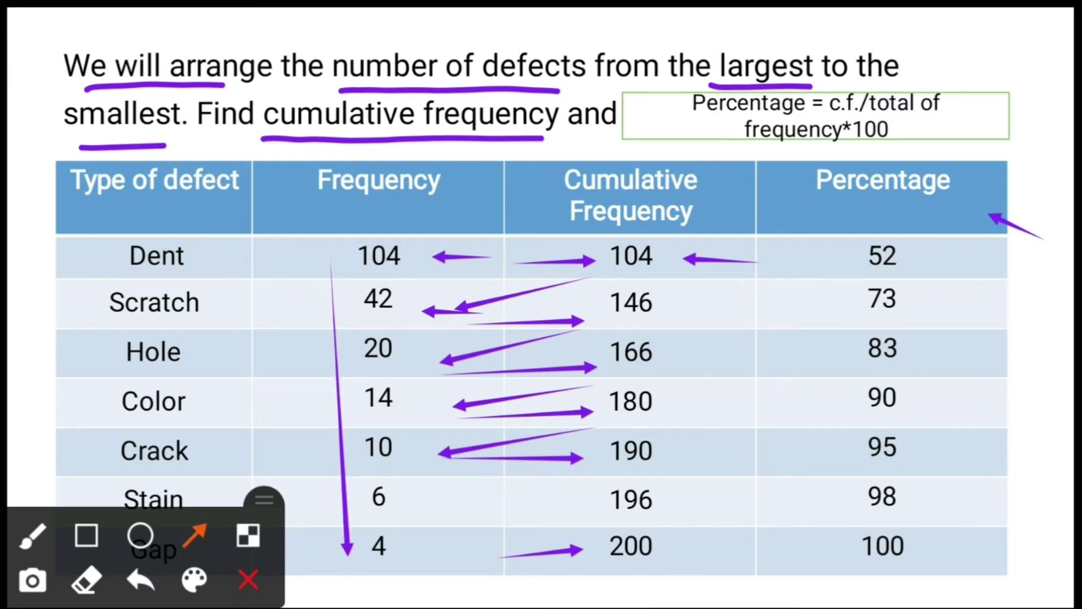
pyautogui.moveTo(724, 550); pyautogui.dragTo(670, 548)
pyautogui.moveTo(731, 322); pyautogui.dragTo(666, 276)
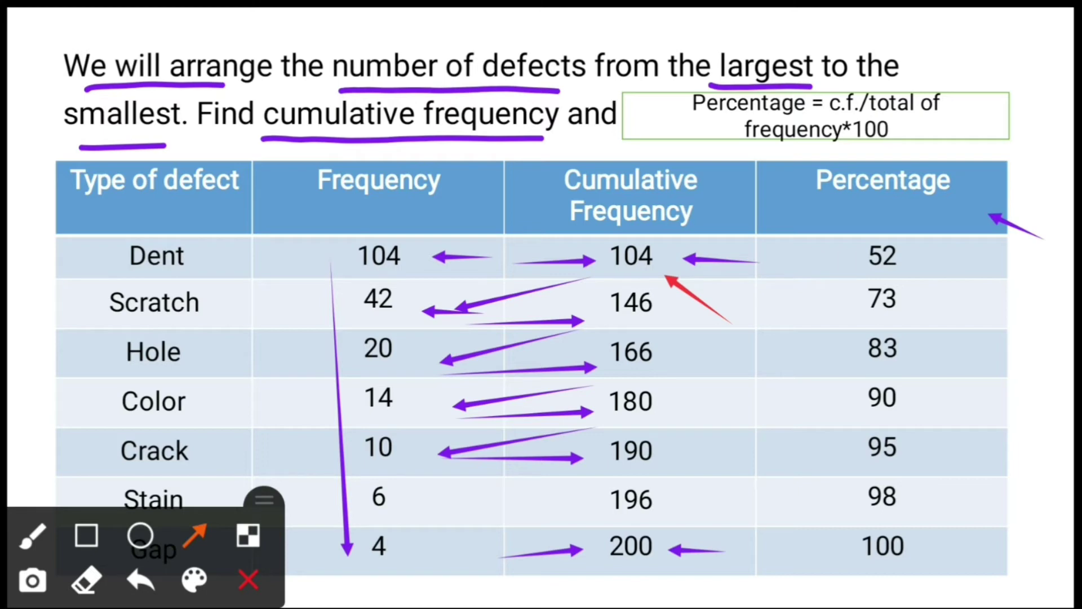
pyautogui.moveTo(727, 499); pyautogui.dragTo(660, 528)
pyautogui.moveTo(1029, 265); pyautogui.dragTo(953, 257)
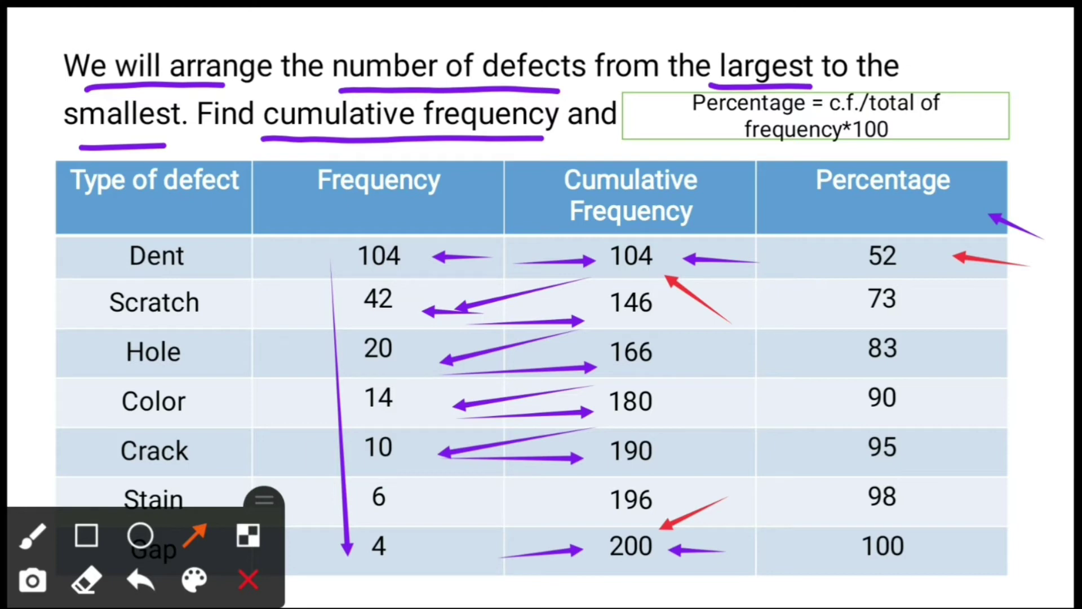
# Point red arrows at cumulative frequencies 146, 166, 180, 190 and 196
pyautogui.moveTo(796, 316); pyautogui.dragTo(708, 317)
pyautogui.moveTo(787, 360); pyautogui.dragTo(689, 356)
pyautogui.moveTo(782, 405); pyautogui.dragTo(696, 404)
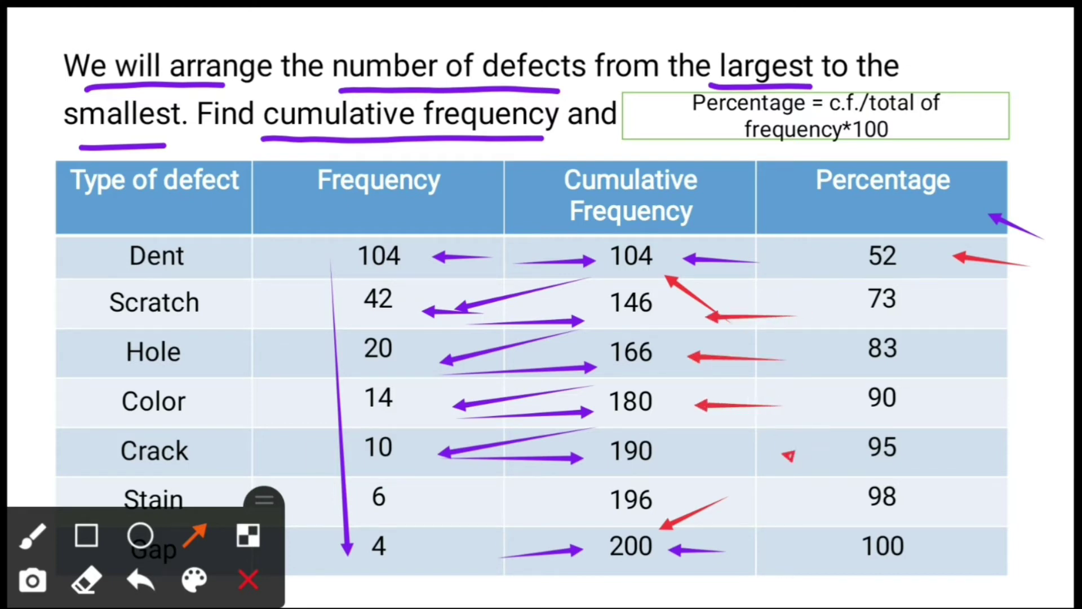
pyautogui.moveTo(786, 455); pyautogui.dragTo(675, 456)
pyautogui.moveTo(783, 505); pyautogui.dragTo(678, 497)
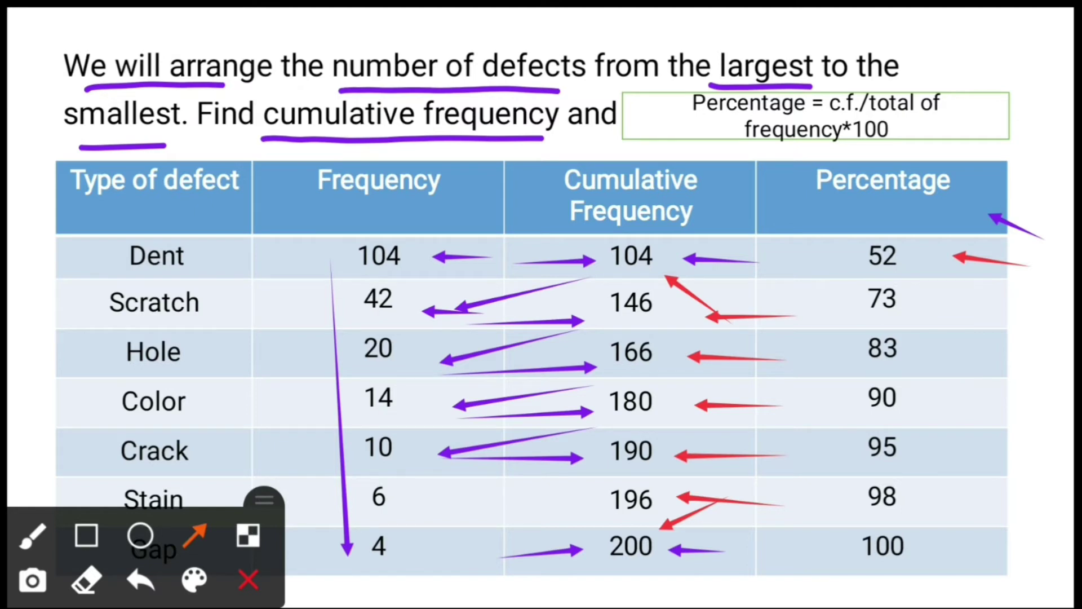
# Point red arrows at percentages 73, 83, 90, 95, 98 and 100
pyautogui.moveTo(1012, 314); pyautogui.dragTo(933, 315)
pyautogui.moveTo(1019, 362); pyautogui.dragTo(931, 363)
pyautogui.moveTo(1013, 401); pyautogui.dragTo(929, 404)
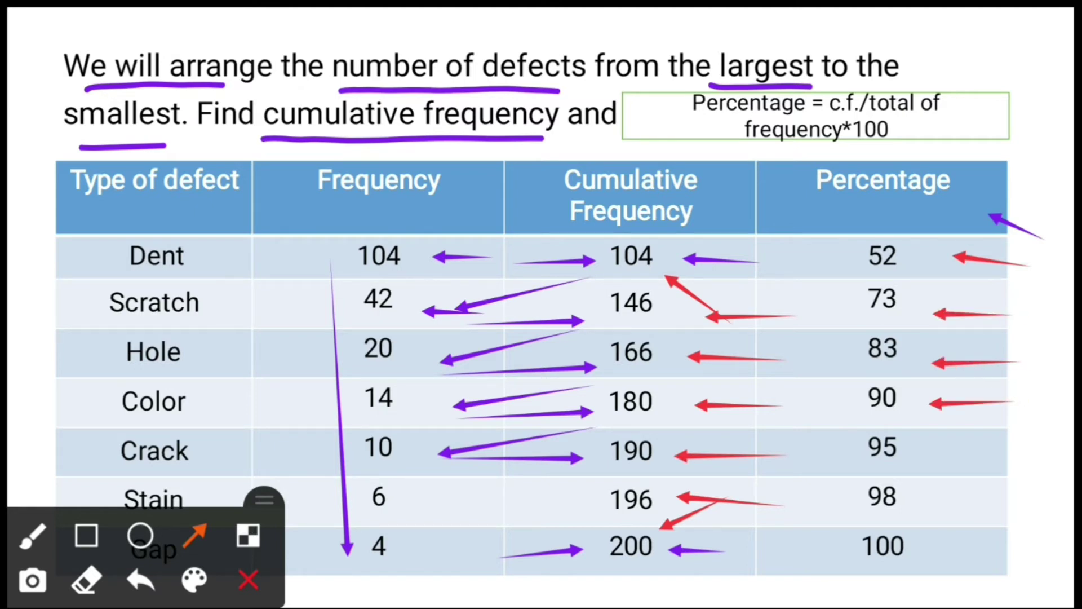
pyautogui.moveTo(1010, 450); pyautogui.dragTo(923, 451)
pyautogui.moveTo(991, 506); pyautogui.dragTo(933, 507)
pyautogui.moveTo(1005, 550); pyautogui.dragTo(930, 552)
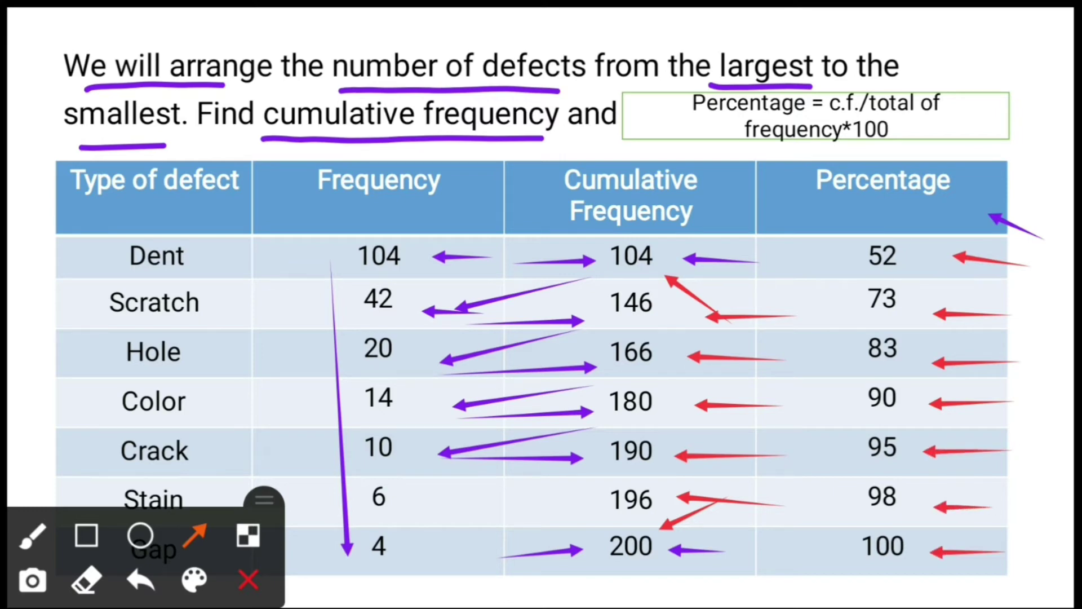
# Draw arrows at the Dent row's cell, frequency 104, cumulative 104 and percentage 52
pyautogui.moveTo(23, 284); pyautogui.dragTo(72, 239)
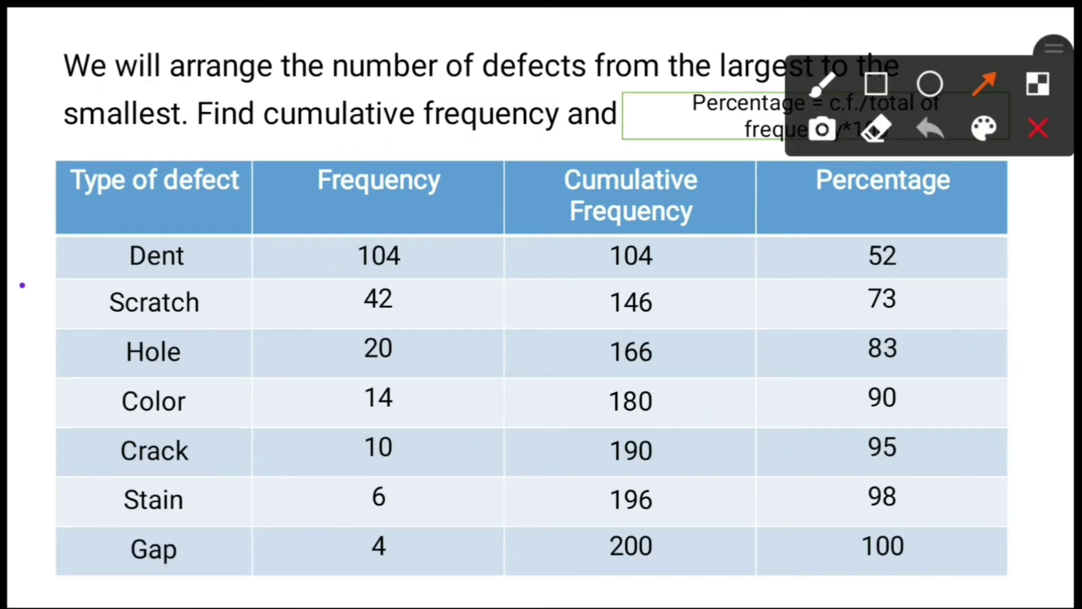
pyautogui.moveTo(256, 287); pyautogui.dragTo(297, 237)
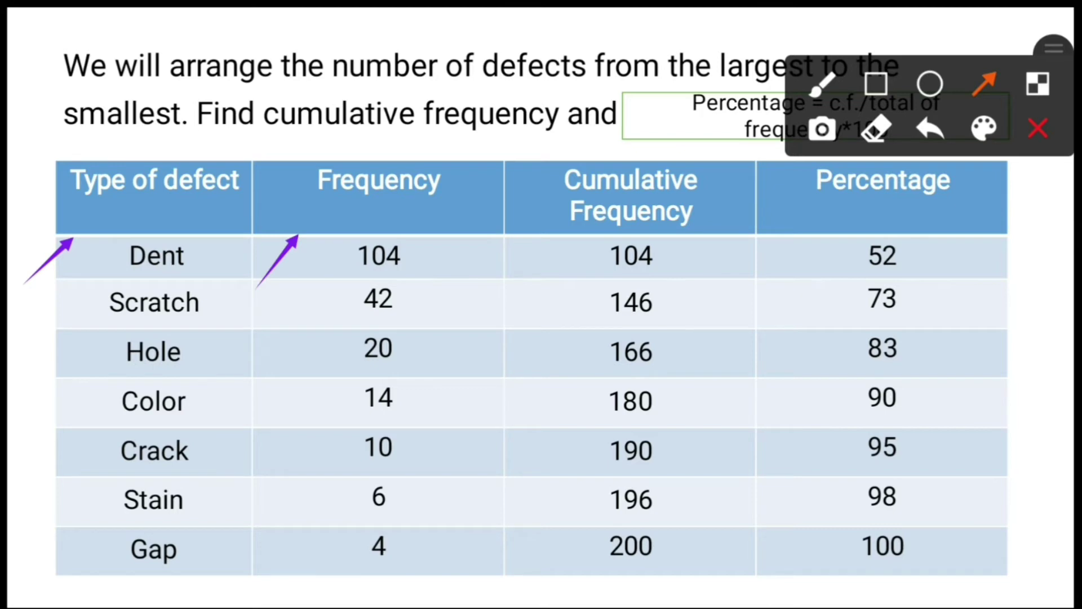
pyautogui.moveTo(482, 286); pyautogui.dragTo(513, 233)
pyautogui.moveTo(739, 278); pyautogui.dragTo(790, 227)
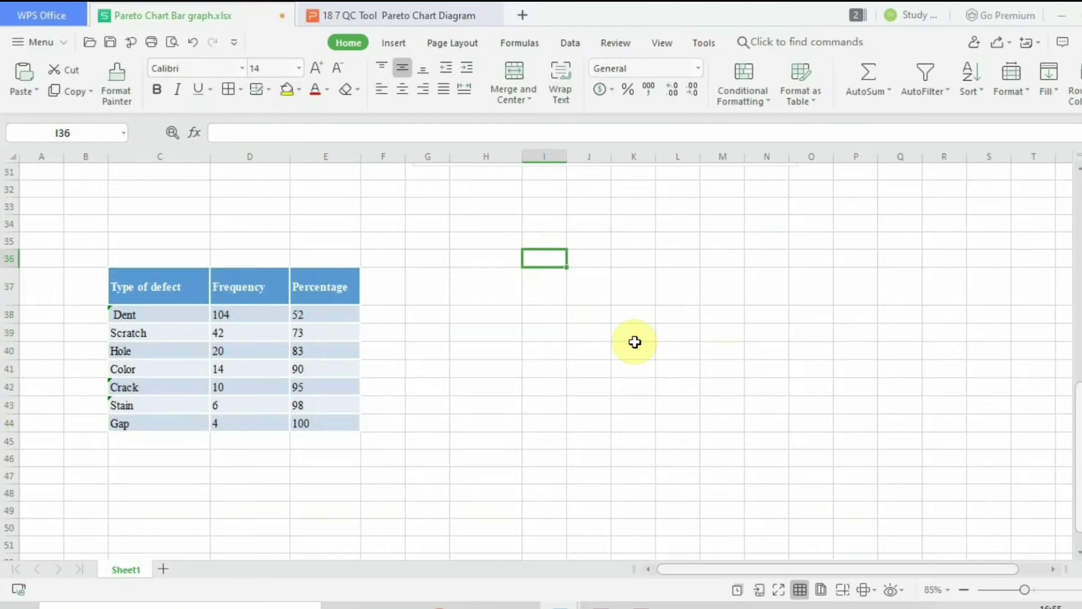
# Select the defect table and insert a Combo chart with Percentage on the secondary axis
pyautogui.click(132, 292)
pyautogui.hotkey('ctrl', 'shift', 'Down')
pyautogui.hotkey('ctrl', 'shift', 'Right')
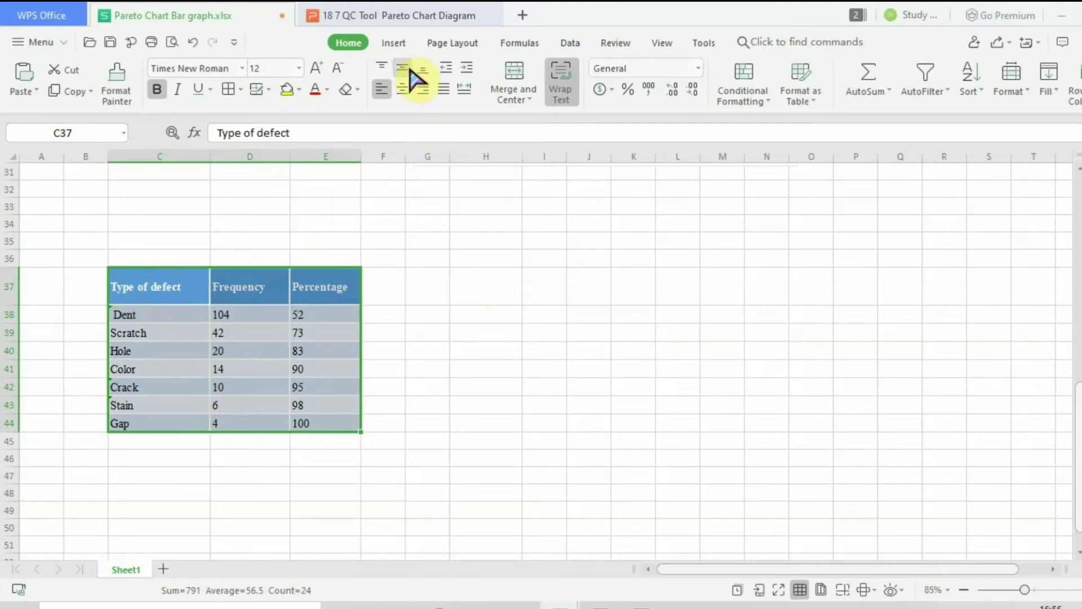
pyautogui.click(394, 44)
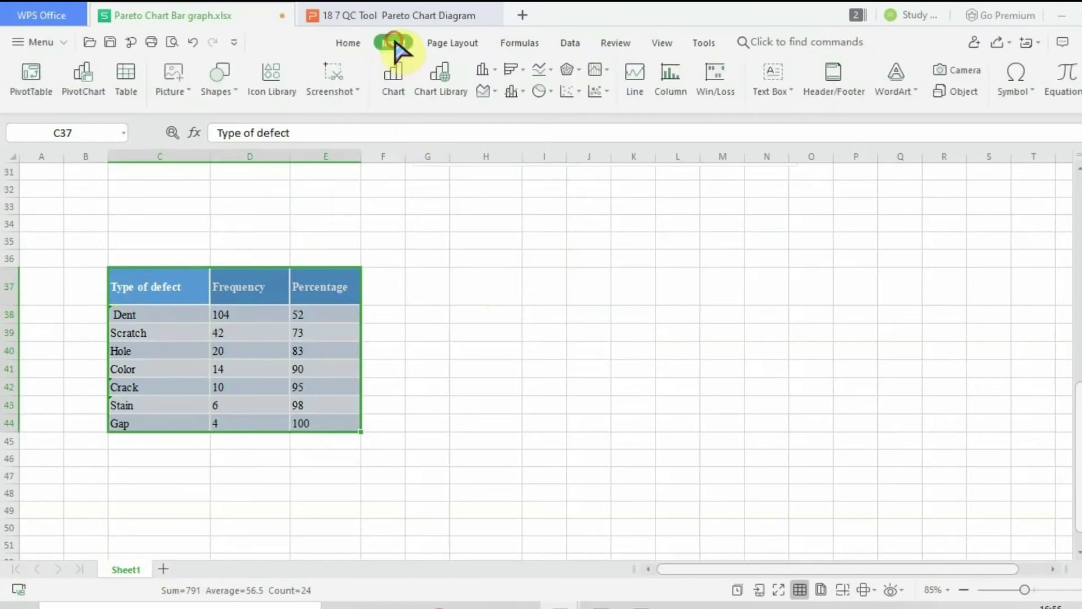
pyautogui.click(394, 76)
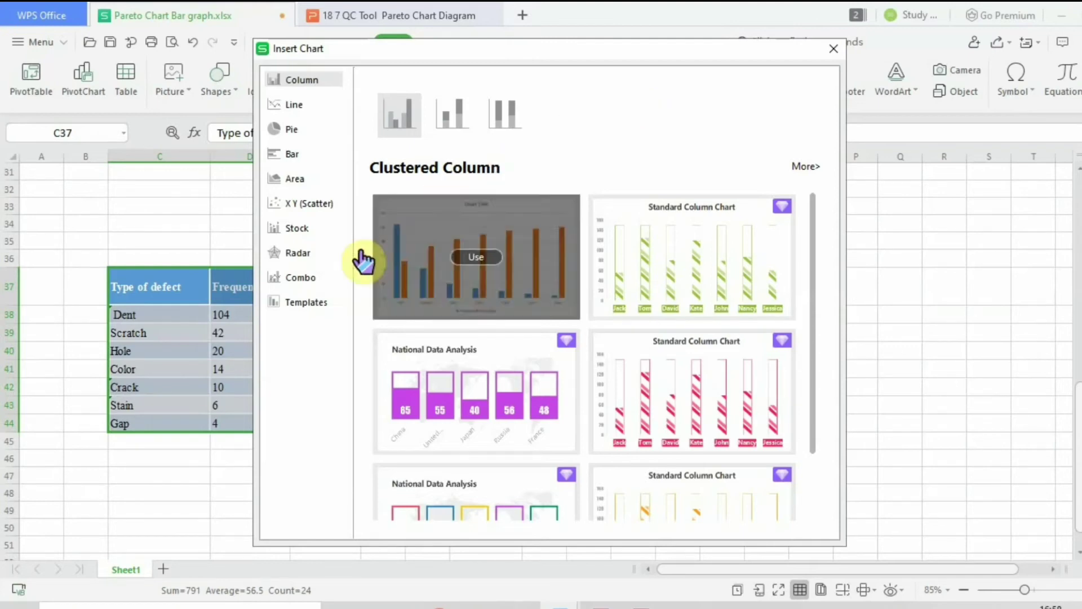
pyautogui.click(298, 280)
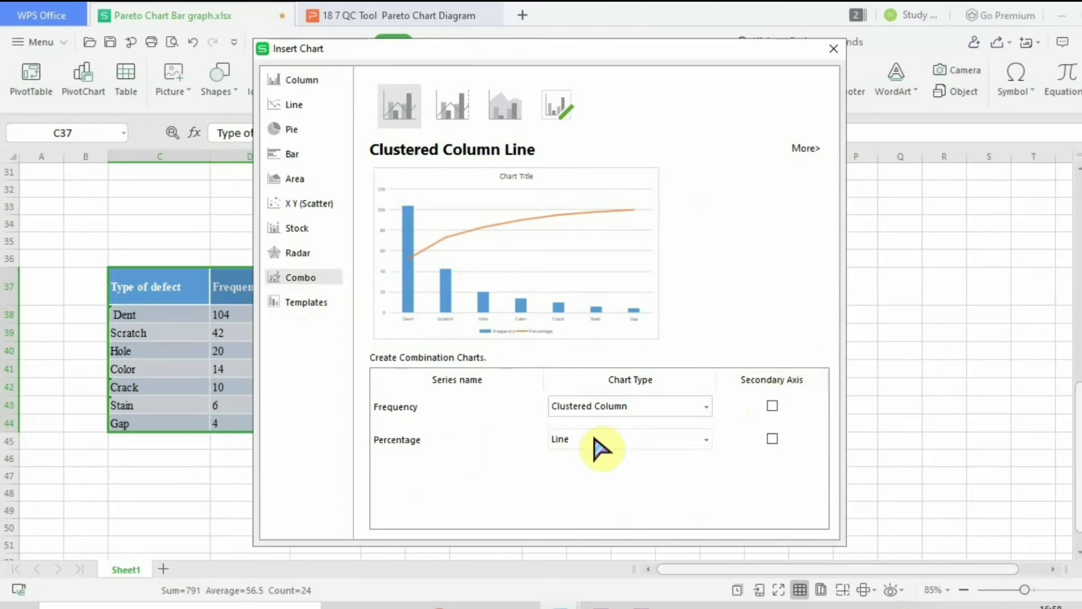
pyautogui.click(772, 439)
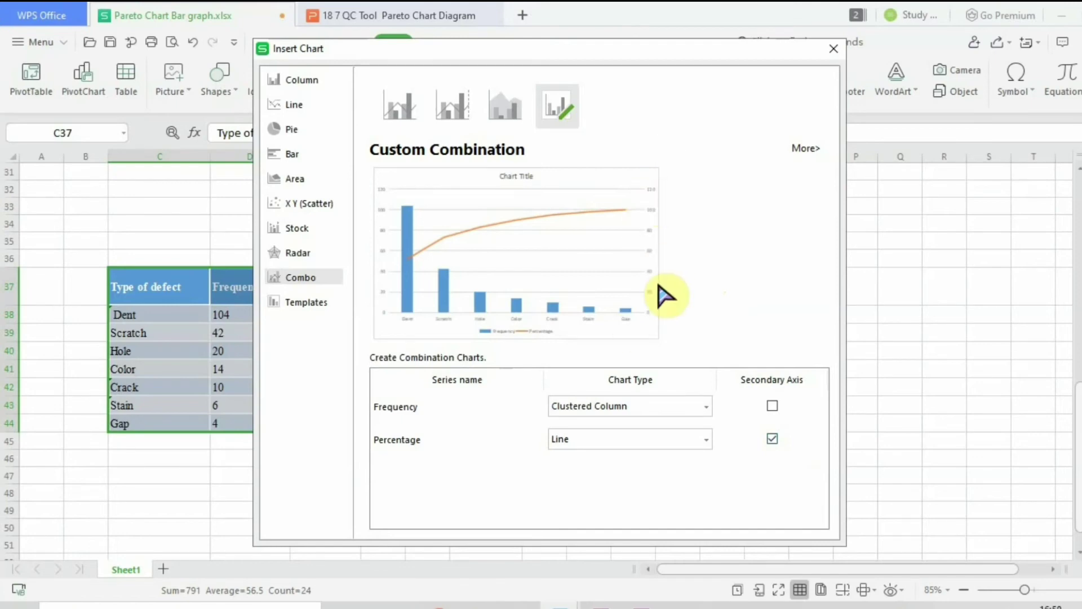
pyautogui.click(517, 248)
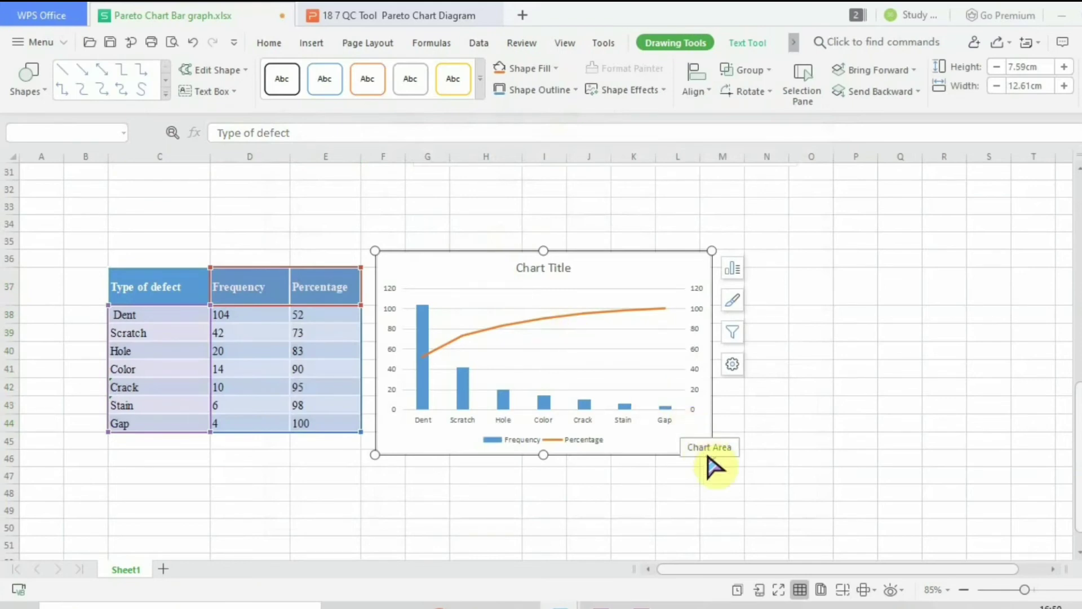
# Enlarge the chart by dragging its corner to the right and down
pyautogui.moveTo(711, 454); pyautogui.dragTo(855, 476)
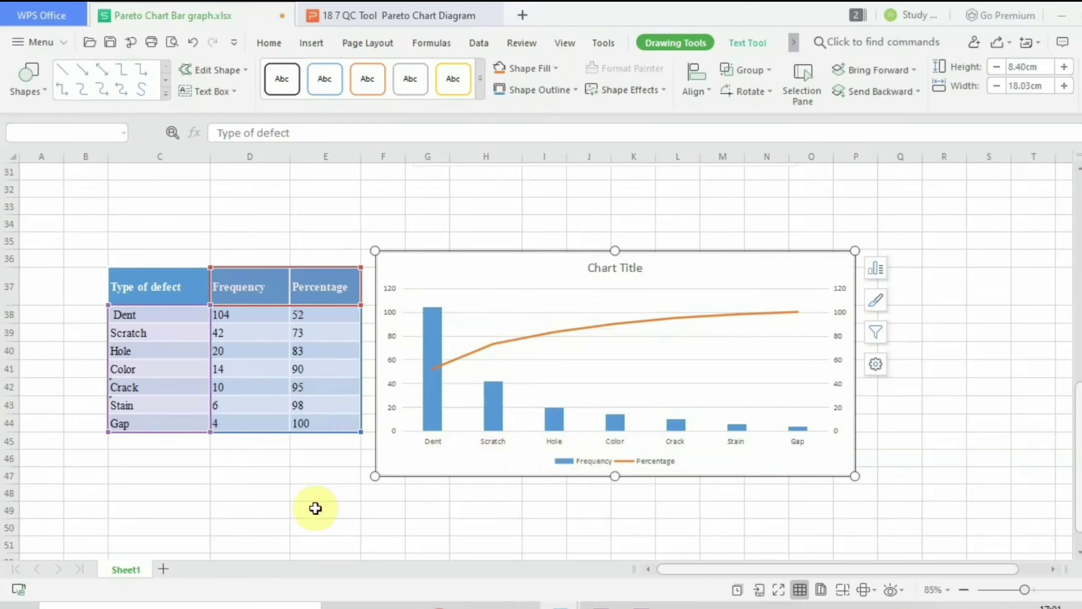
pyautogui.click(309, 524)
pyautogui.click(395, 339)
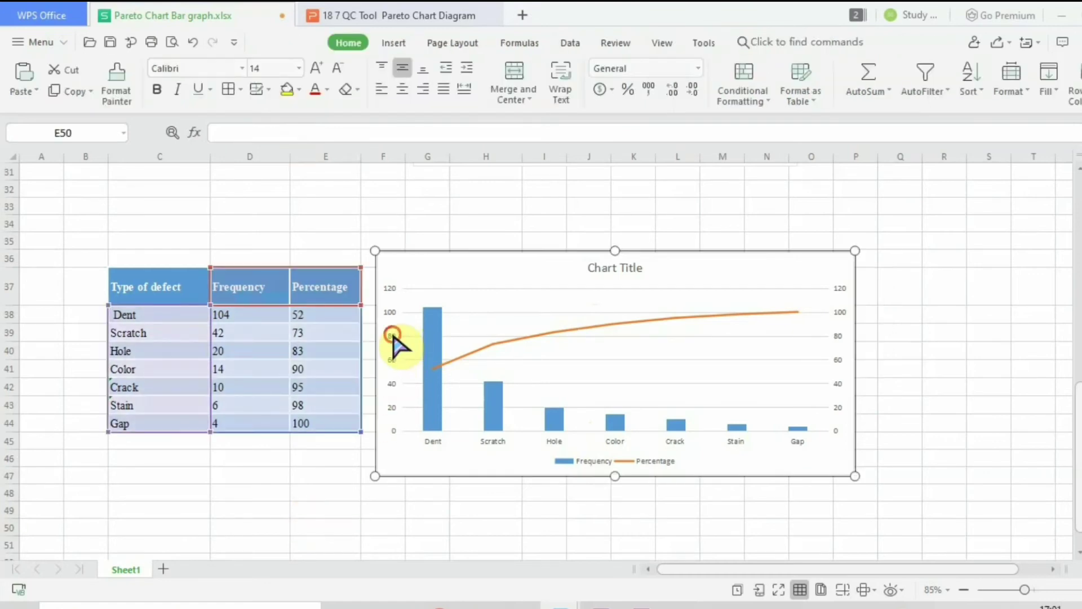
# Set the left Frequency axis maximum to 100 via Format Axis
pyautogui.click(392, 338)
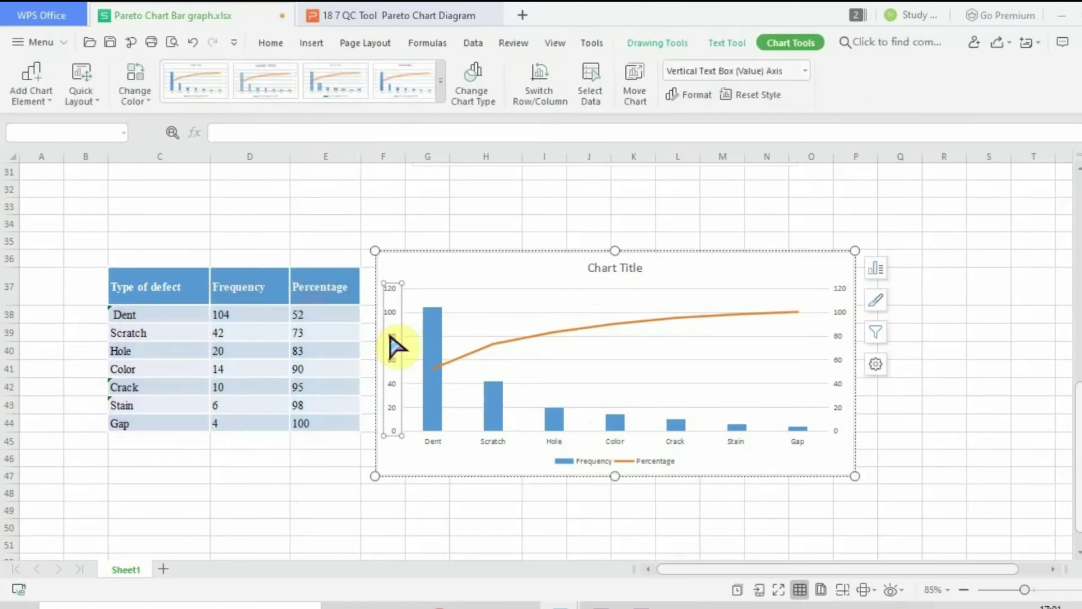
pyautogui.rightClick(390, 338)
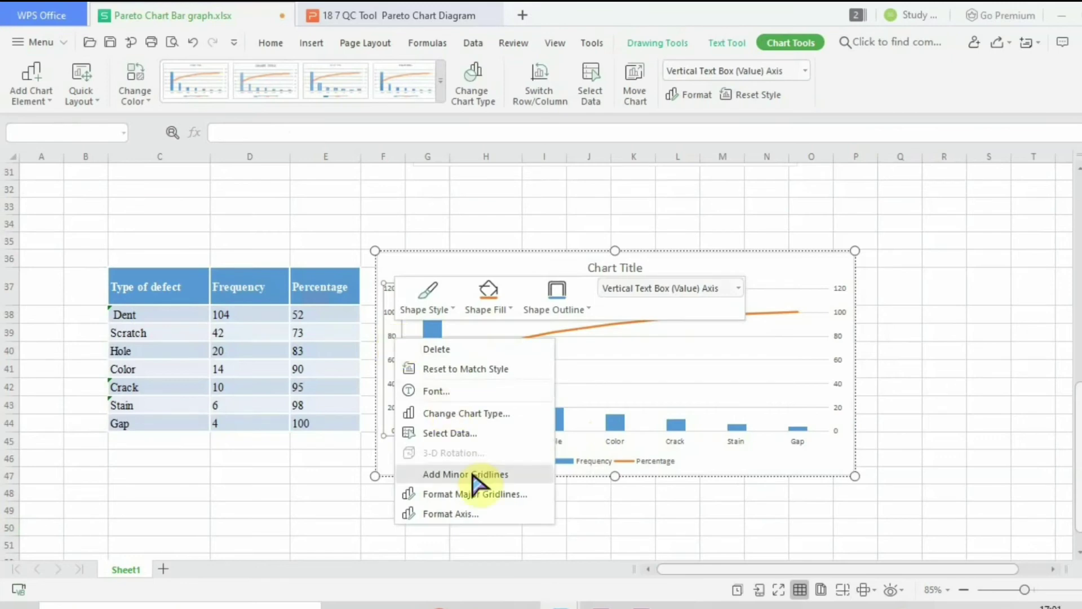
pyautogui.click(448, 513)
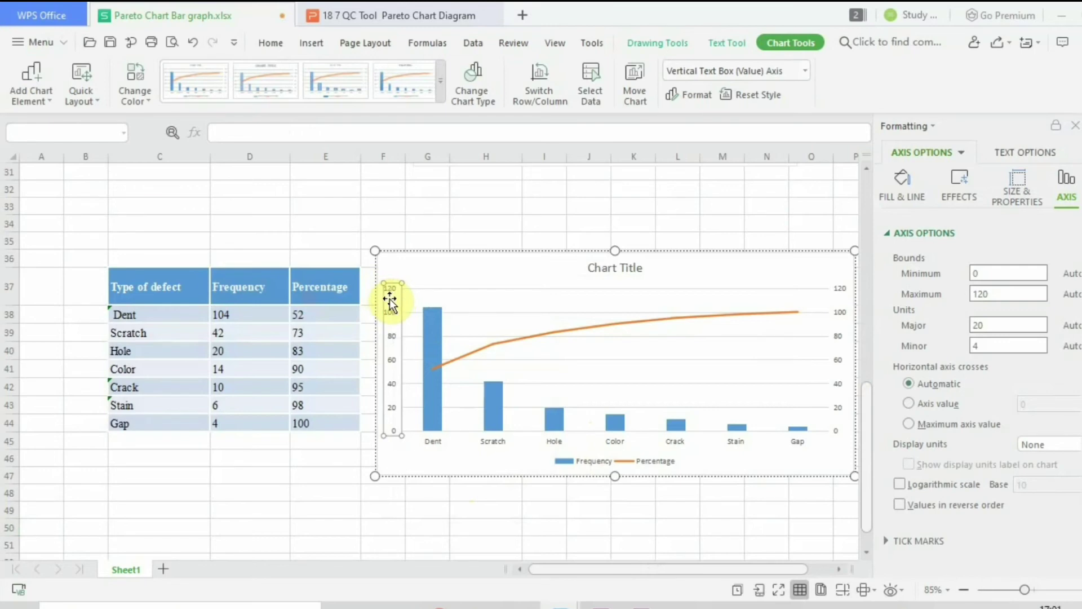
pyautogui.click(996, 288)
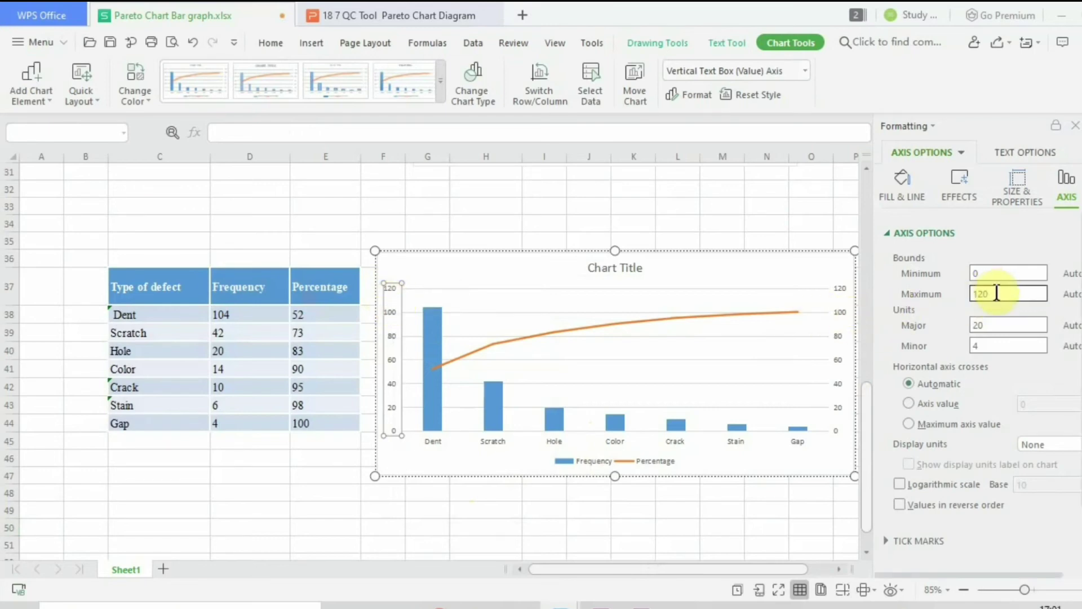
pyautogui.write('12')
pyautogui.press('BackSpace')
pyautogui.write('00')
pyautogui.click(997, 325)
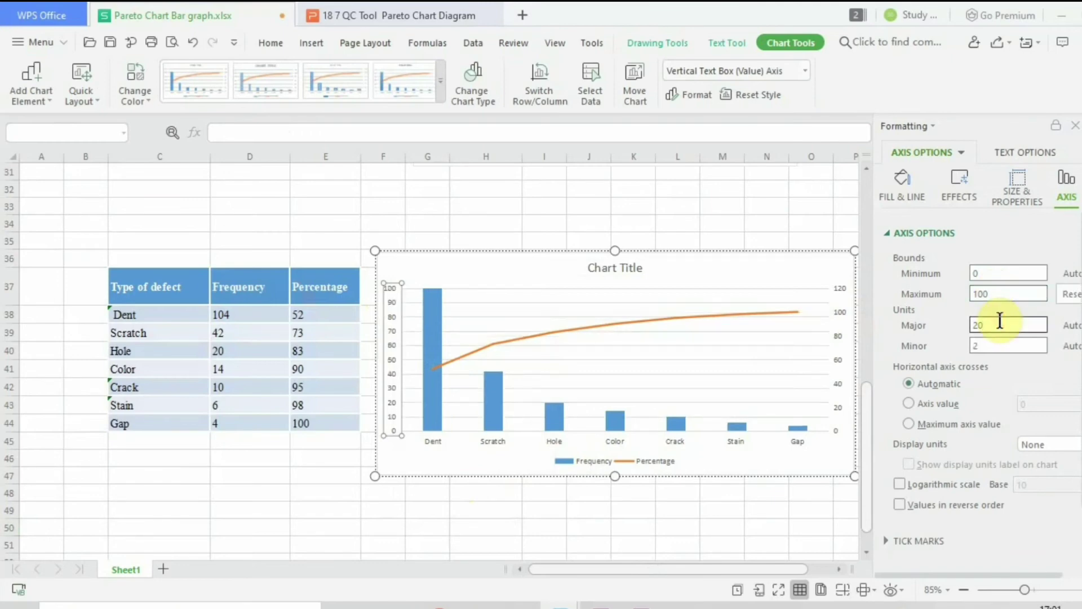
pyautogui.click(848, 304)
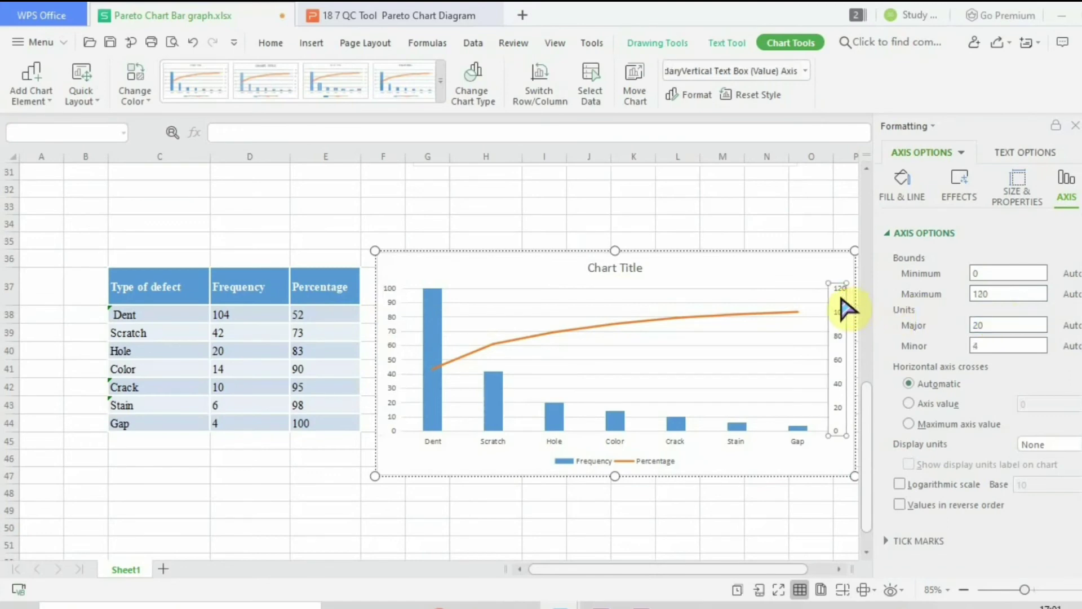
# Set the right percentage axis maximum to 100
pyautogui.rightClick(847, 307)
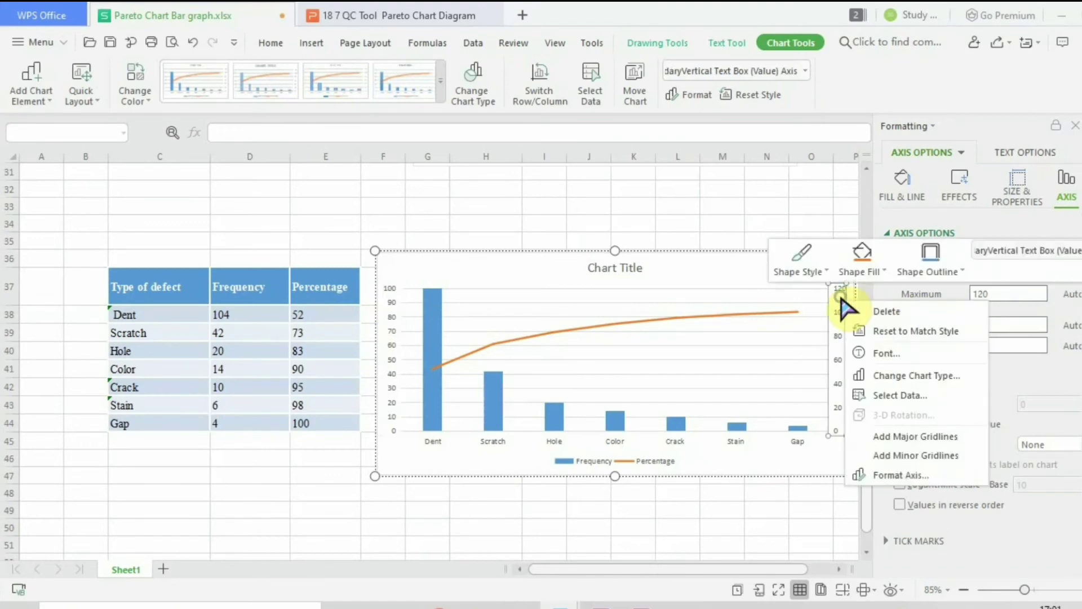
pyautogui.click(860, 475)
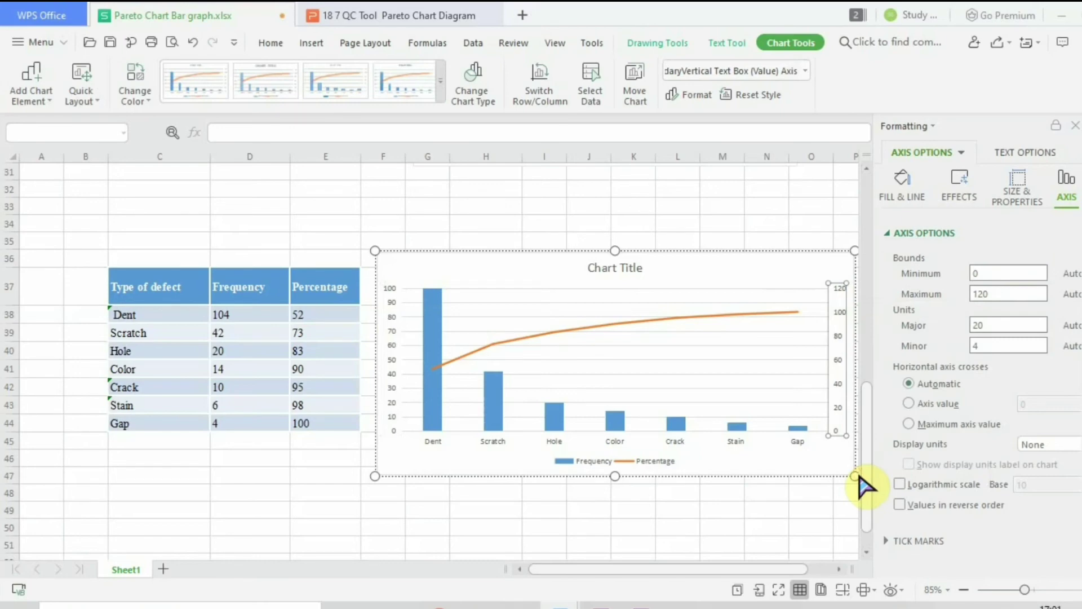
pyautogui.click(1007, 294)
pyautogui.press('BackSpace')
pyautogui.press('BackSpace')
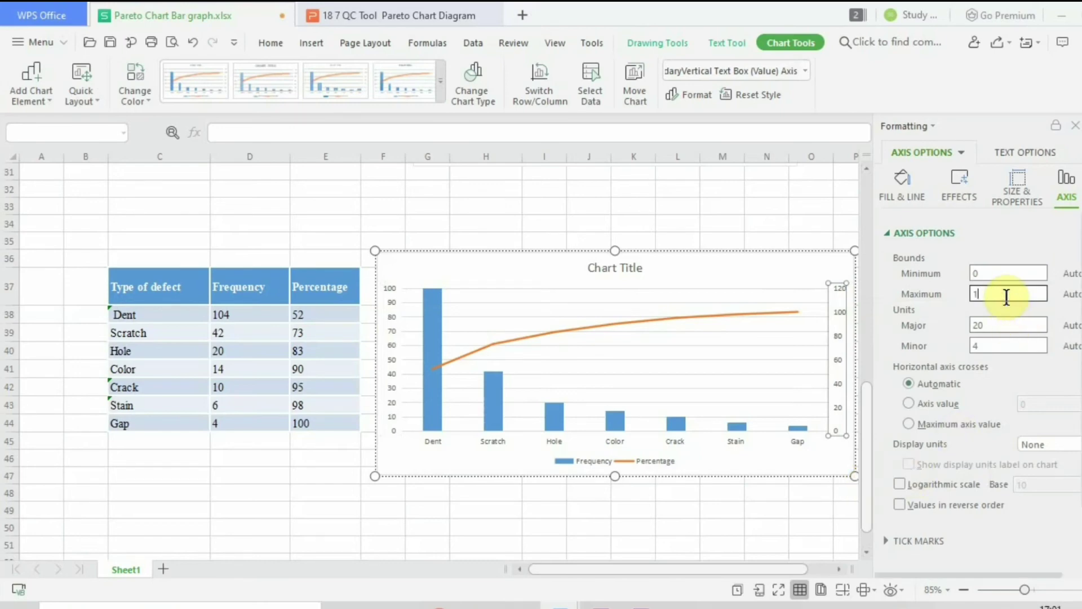
pyautogui.write('00')
pyautogui.click(1007, 326)
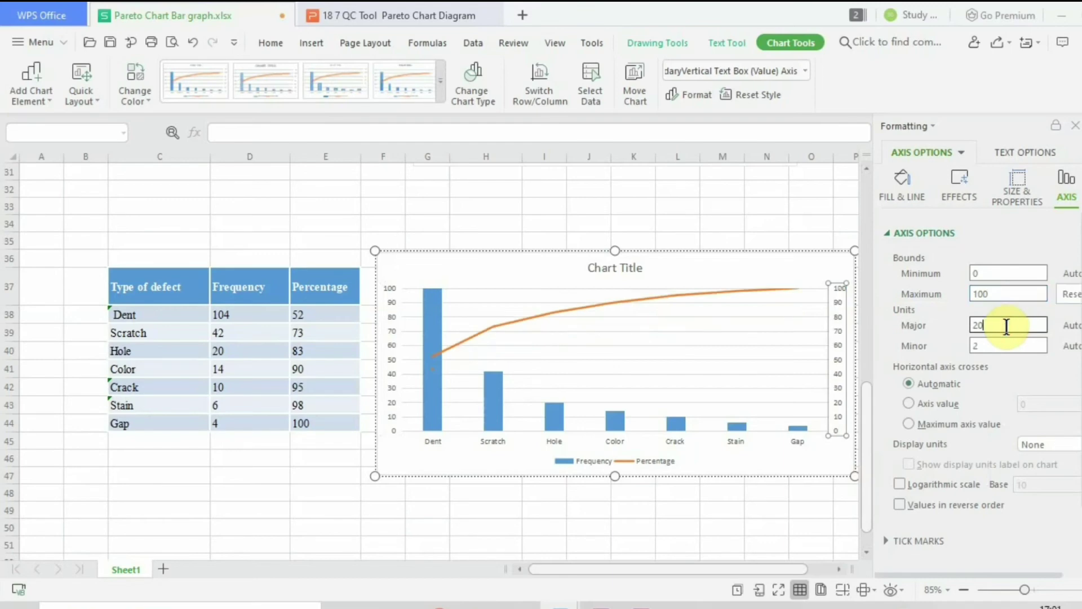
# Retitle the chart 'Pareto chart' and apply a font colour to the title
pyautogui.click(605, 266)
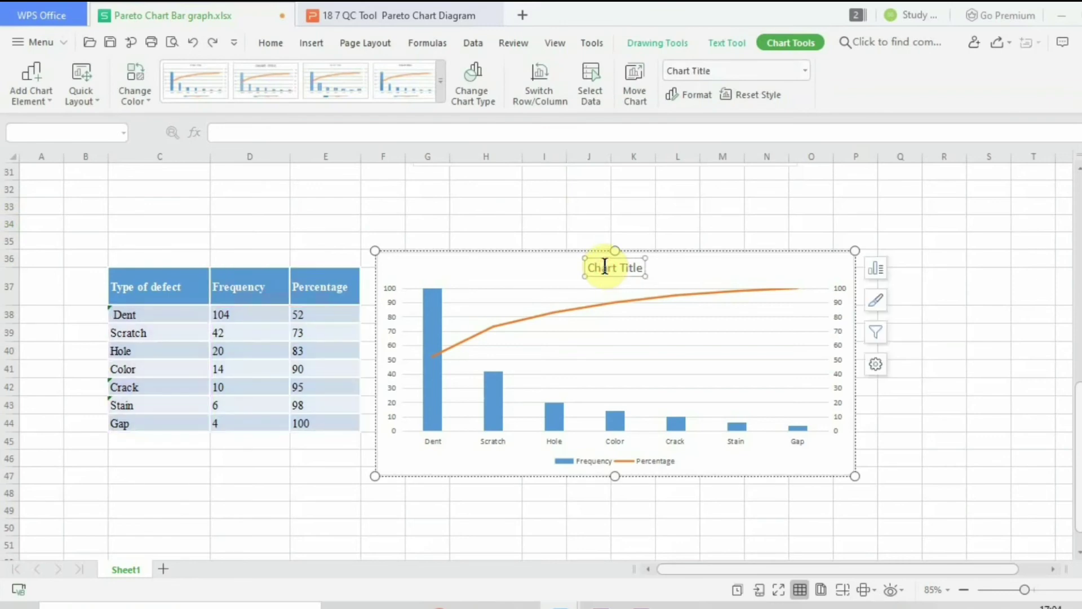
pyautogui.tripleClick(605, 266)
pyautogui.write('Paret')
pyautogui.write('o chart')
pyautogui.click(269, 45)
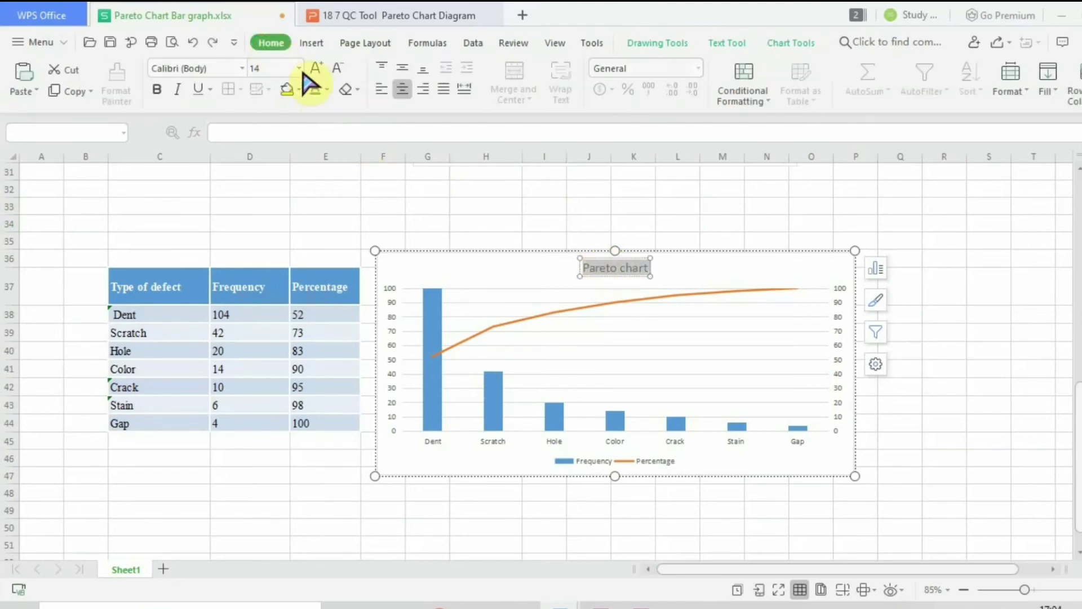
pyautogui.click(319, 90)
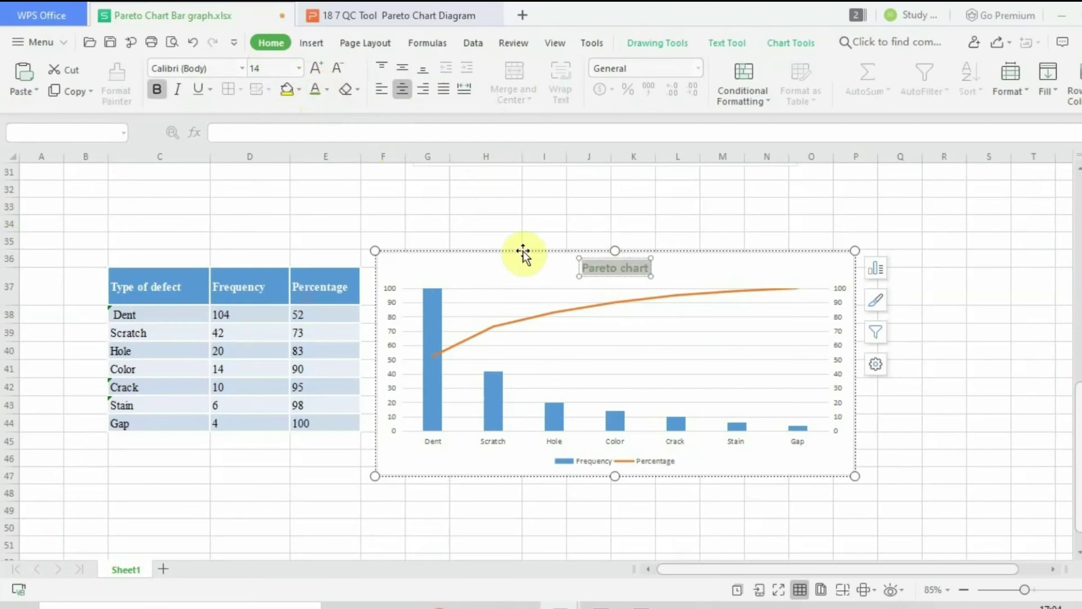
# Drag the Pareto chart's bottom-right corner to enlarge it further right and down
pyautogui.click(519, 194)
pyautogui.click(827, 428)
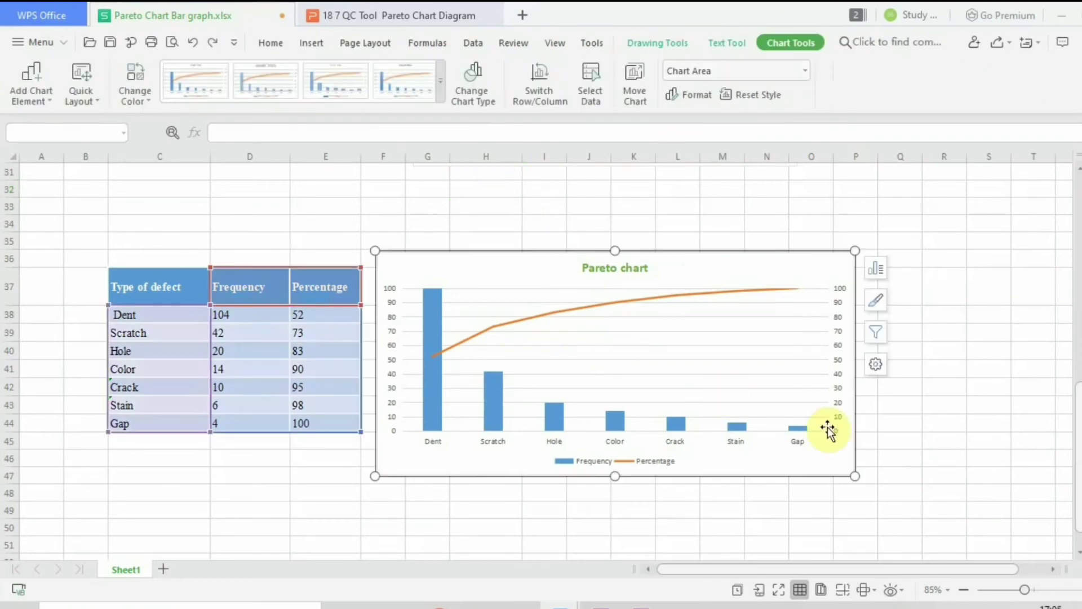
pyautogui.moveTo(855, 475); pyautogui.dragTo(957, 528)
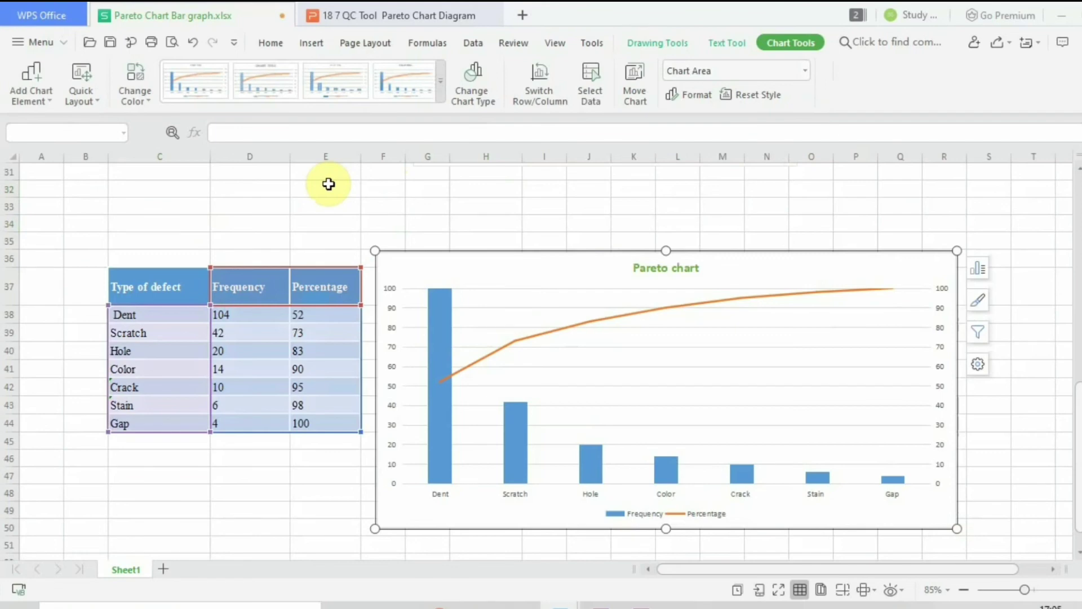
pyautogui.click(467, 189)
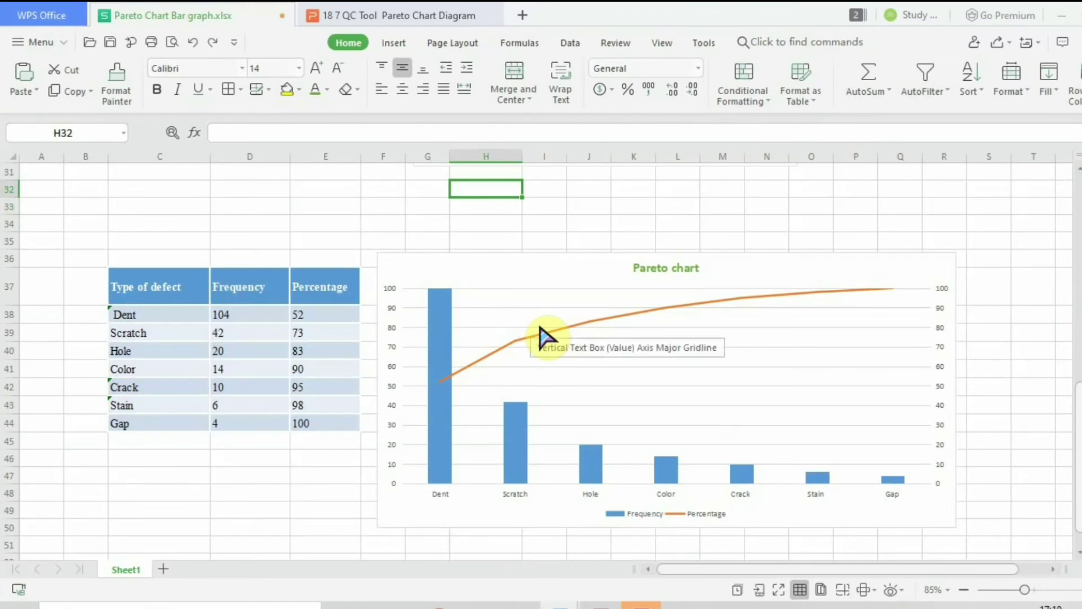
# Fill the chart's Frequency columns with solid yellow from Standard Colors
pyautogui.click(431, 353)
pyautogui.click(432, 353)
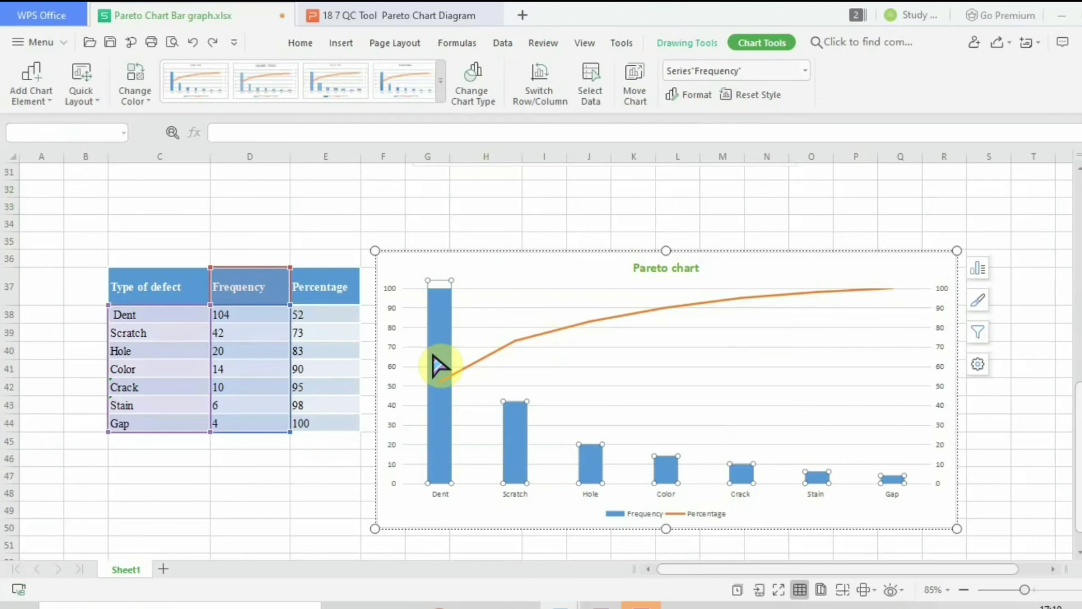
pyautogui.click(302, 45)
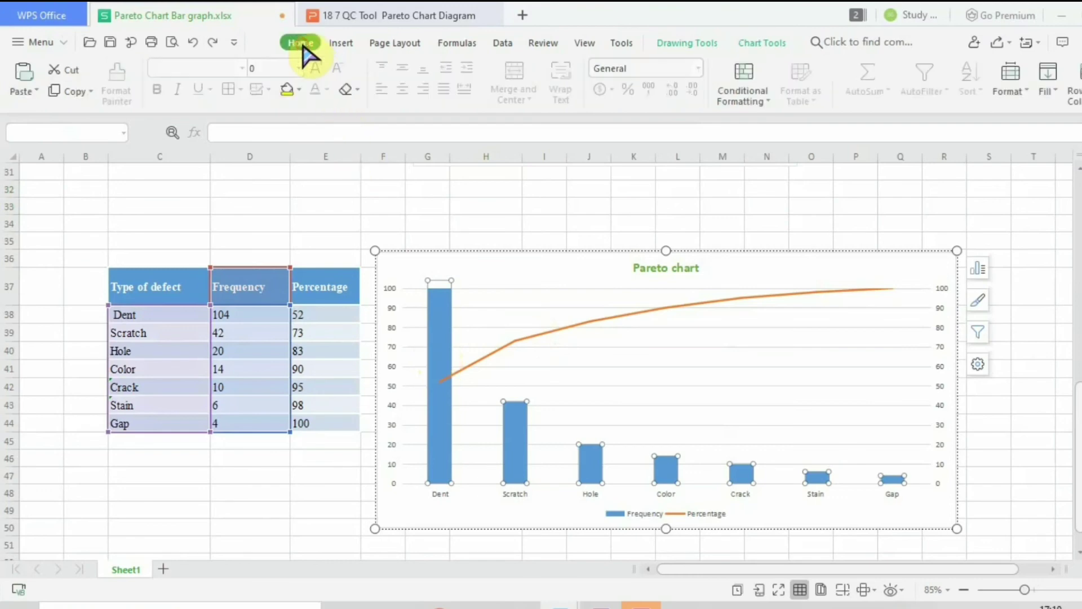
pyautogui.click(299, 91)
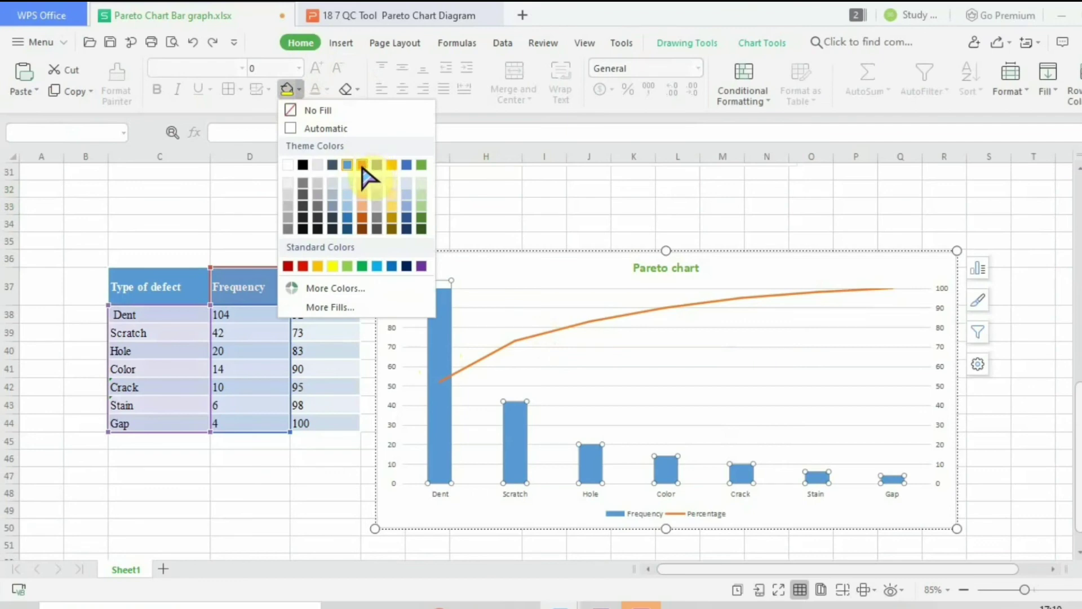
pyautogui.click(333, 266)
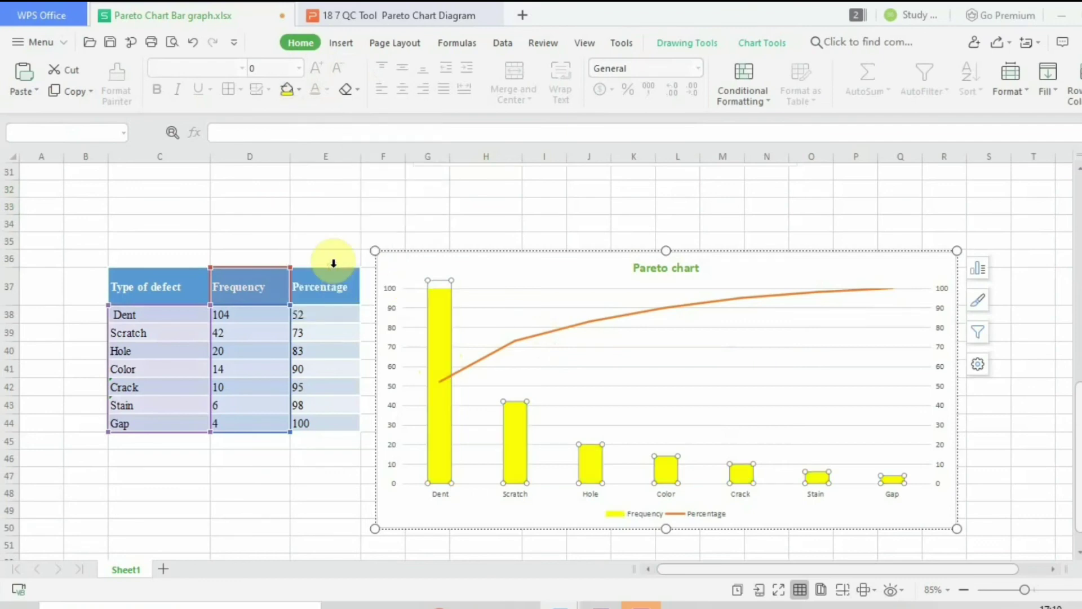
pyautogui.click(438, 213)
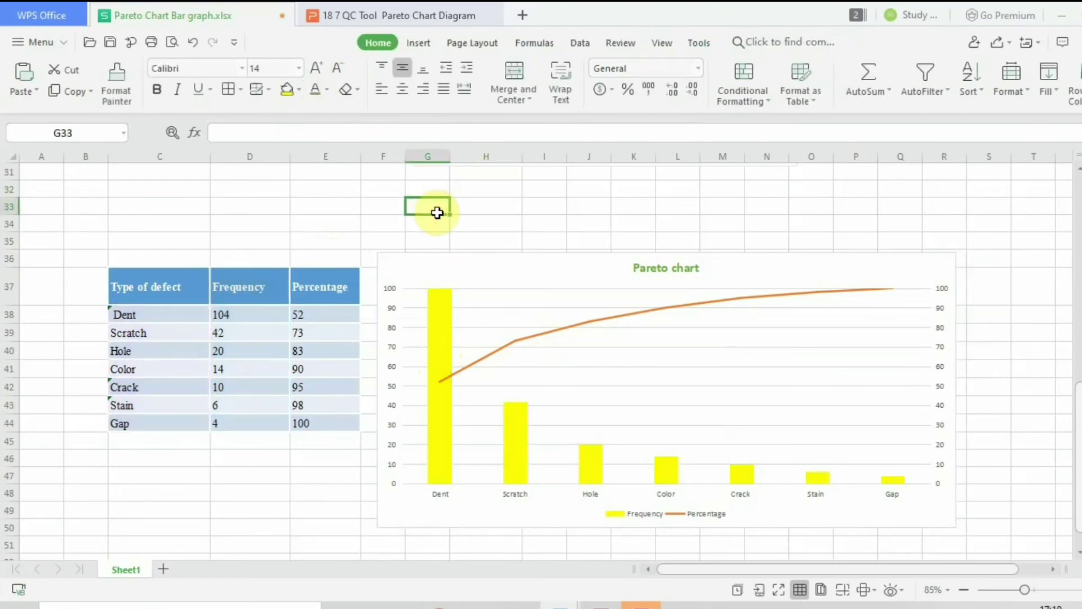
pyautogui.click(439, 307)
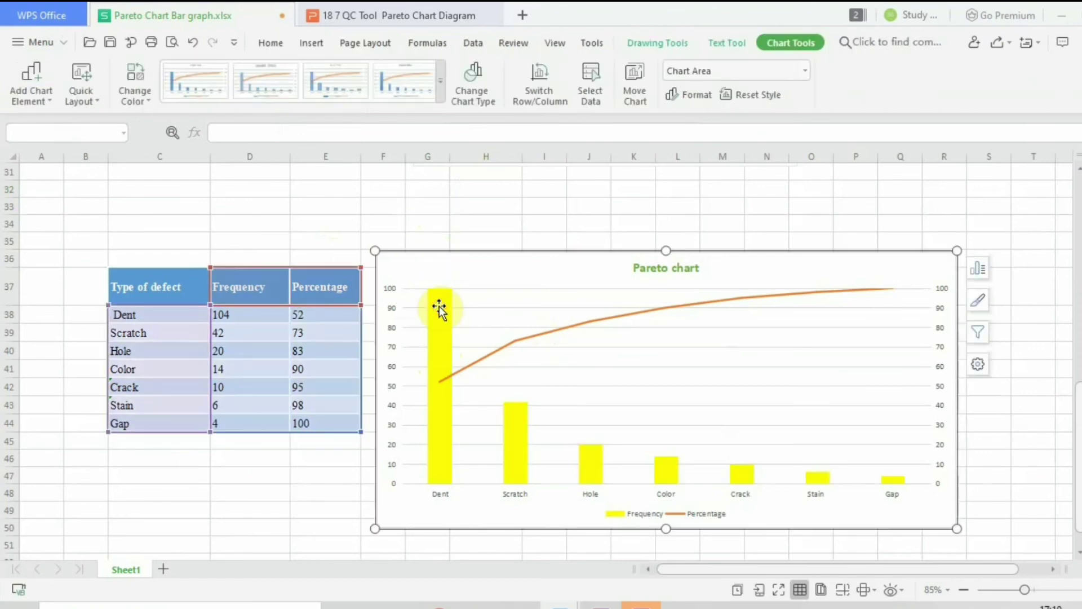
pyautogui.click(439, 307)
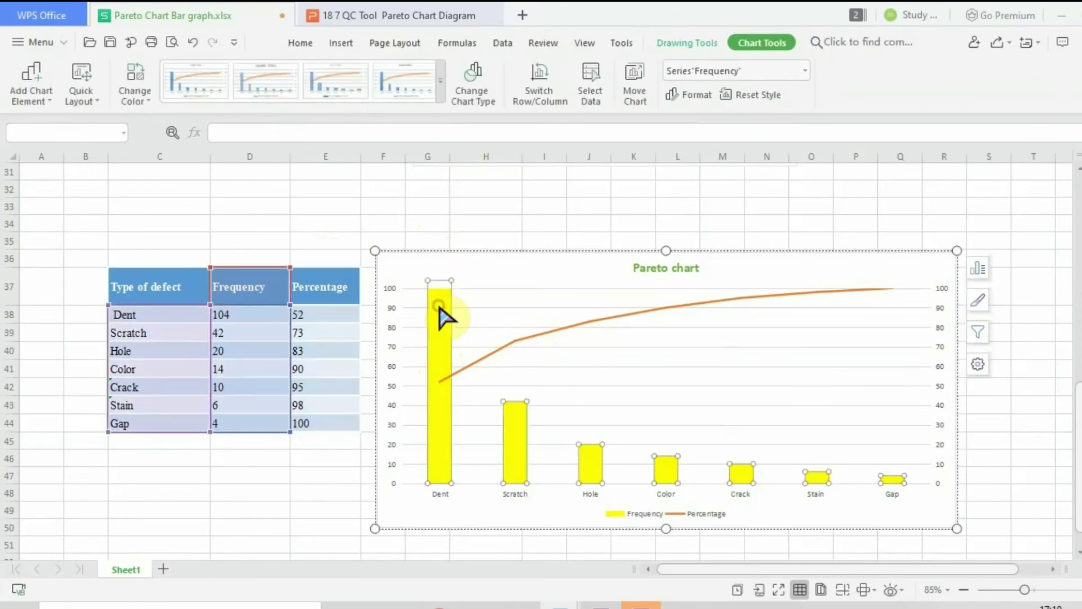
# Replace the Frequency columns' yellow with a green gradient fill in the Fill & Line settings
pyautogui.click(690, 93)
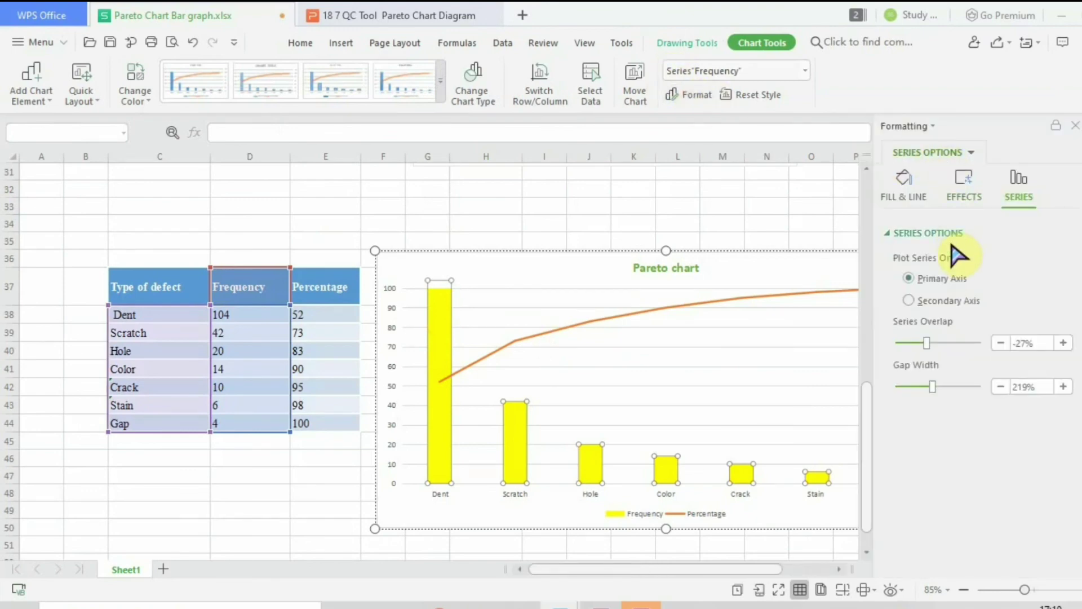
pyautogui.click(907, 189)
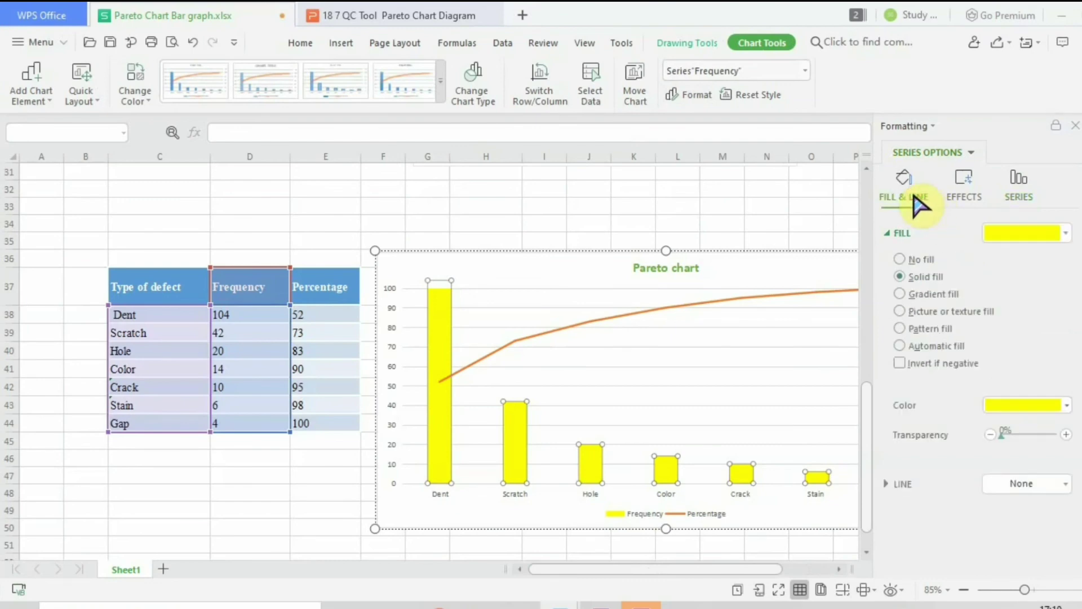
pyautogui.click(1066, 233)
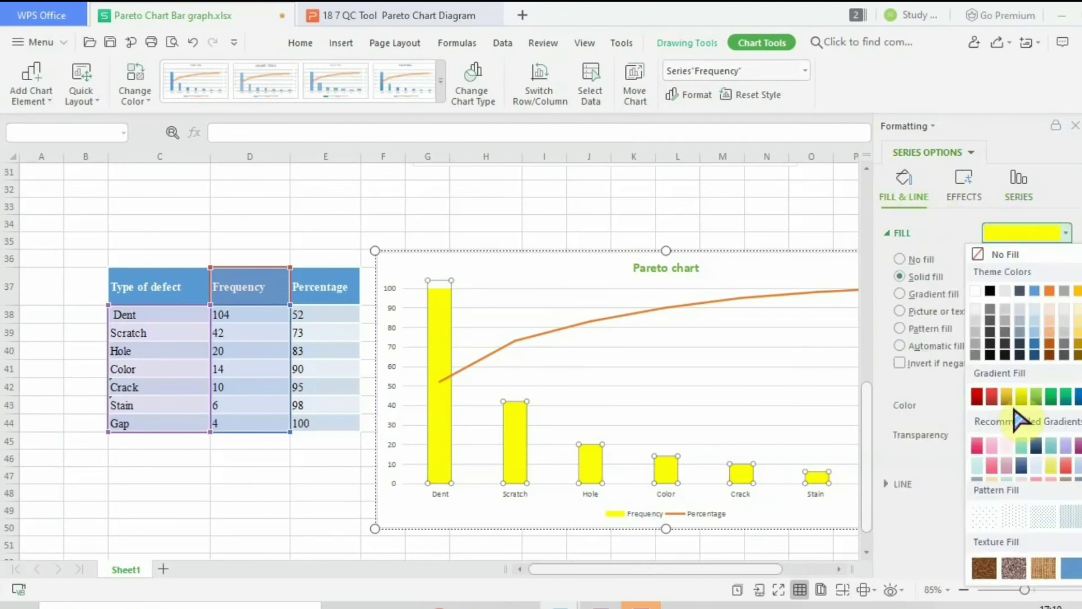
pyautogui.click(1035, 397)
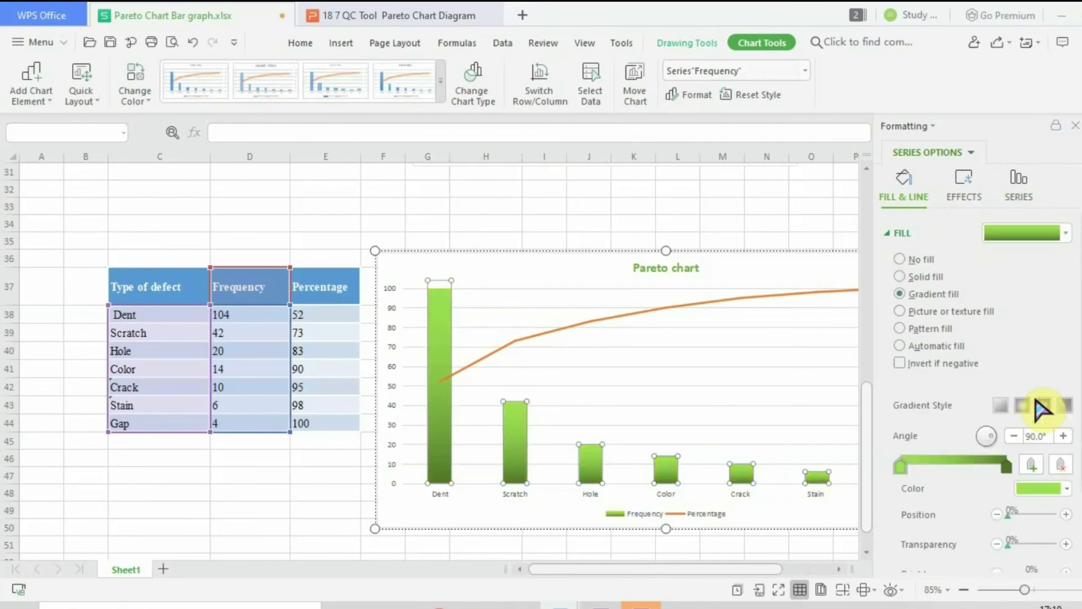
pyautogui.click(722, 189)
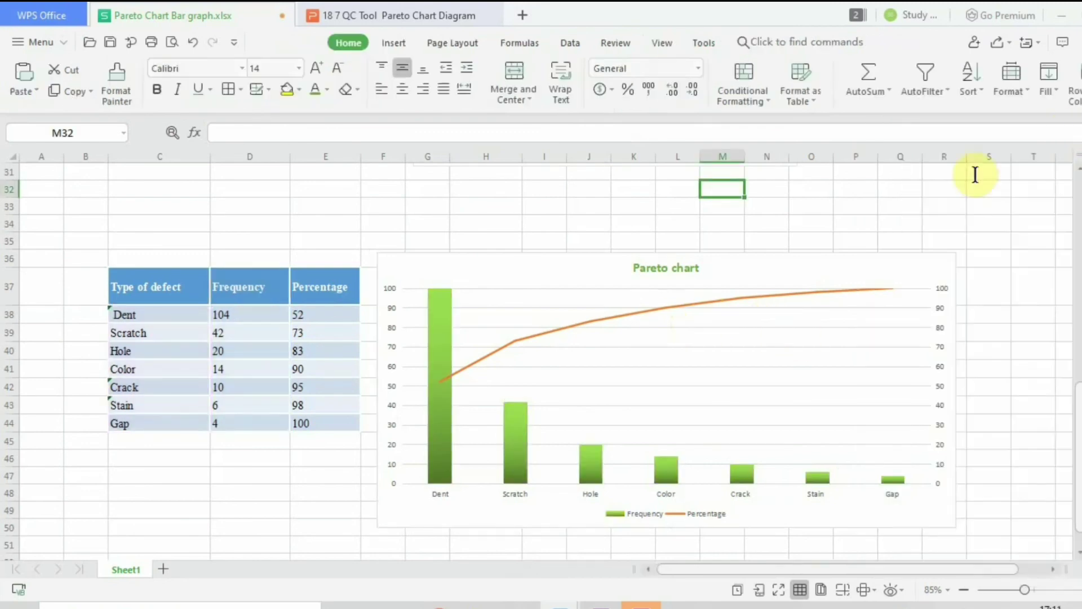
pyautogui.click(665, 317)
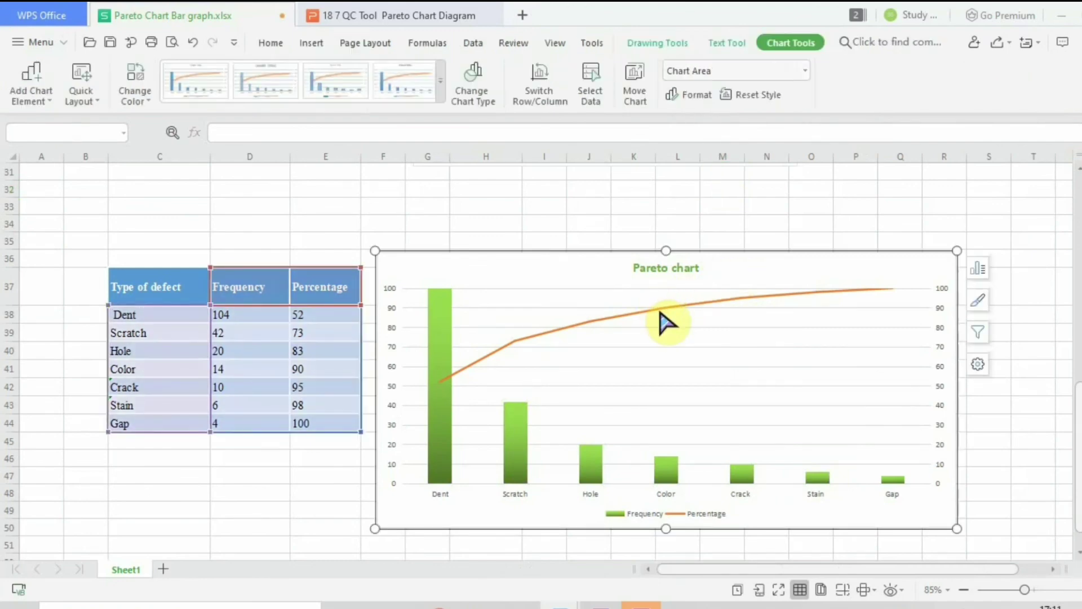
# Change the Percentage cumulative line's dash style to a dotted preset
pyautogui.click(665, 316)
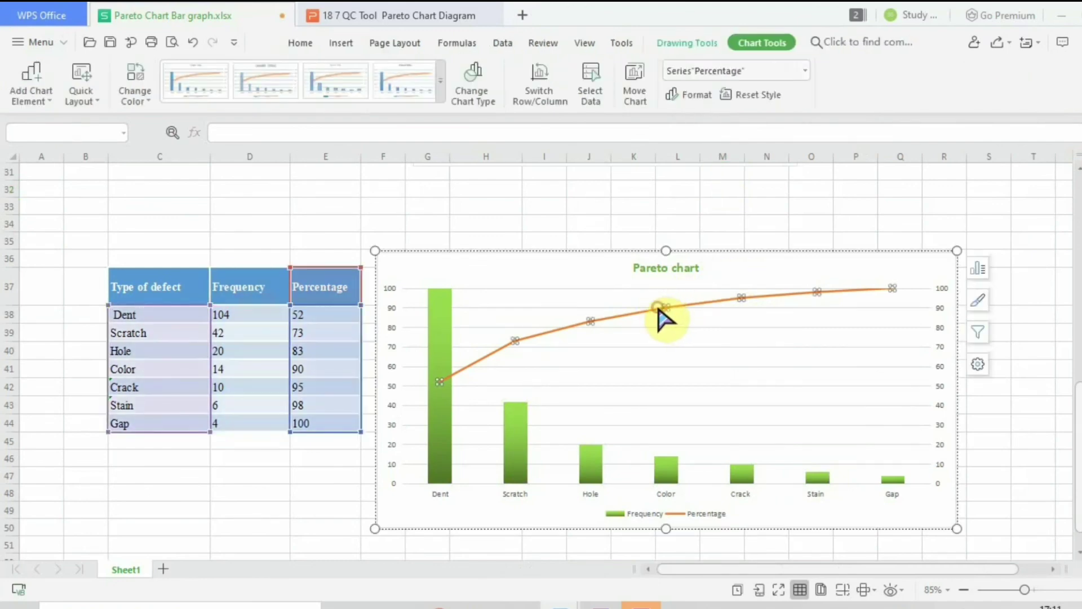
pyautogui.click(310, 43)
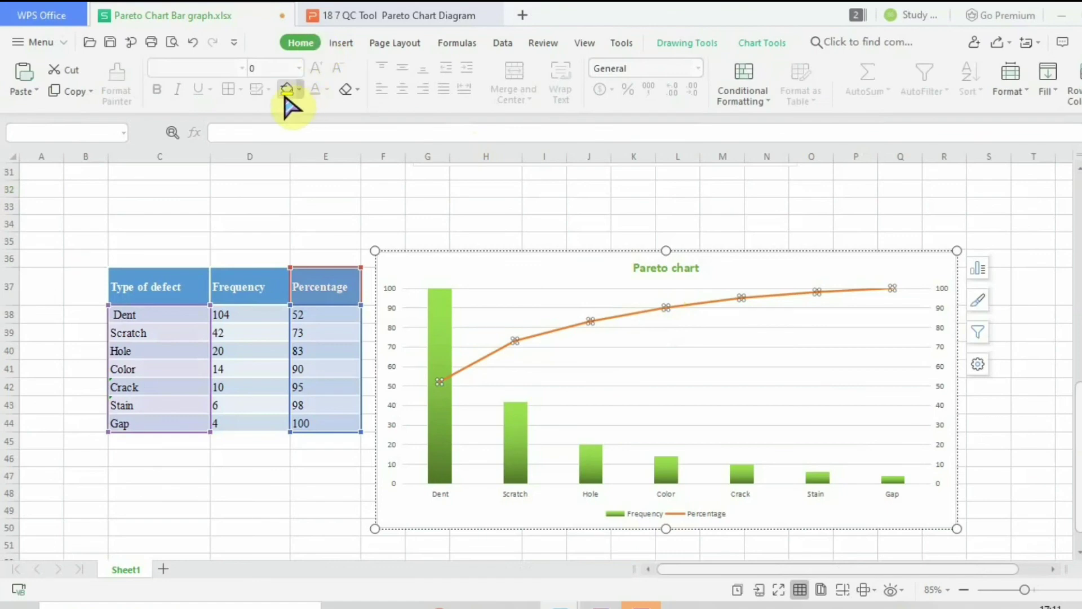
pyautogui.click(550, 189)
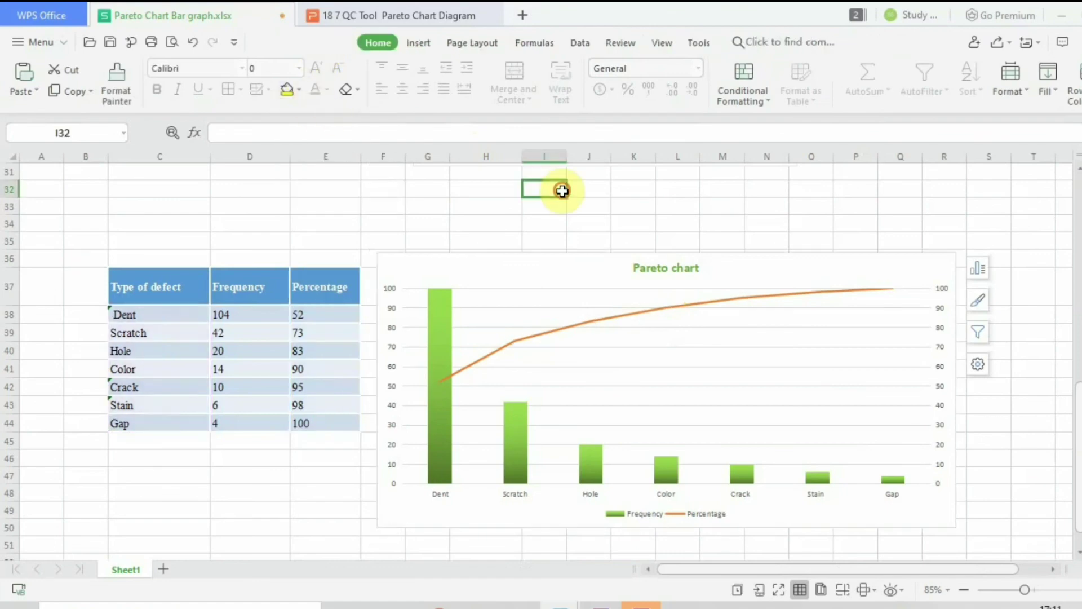
pyautogui.click(652, 312)
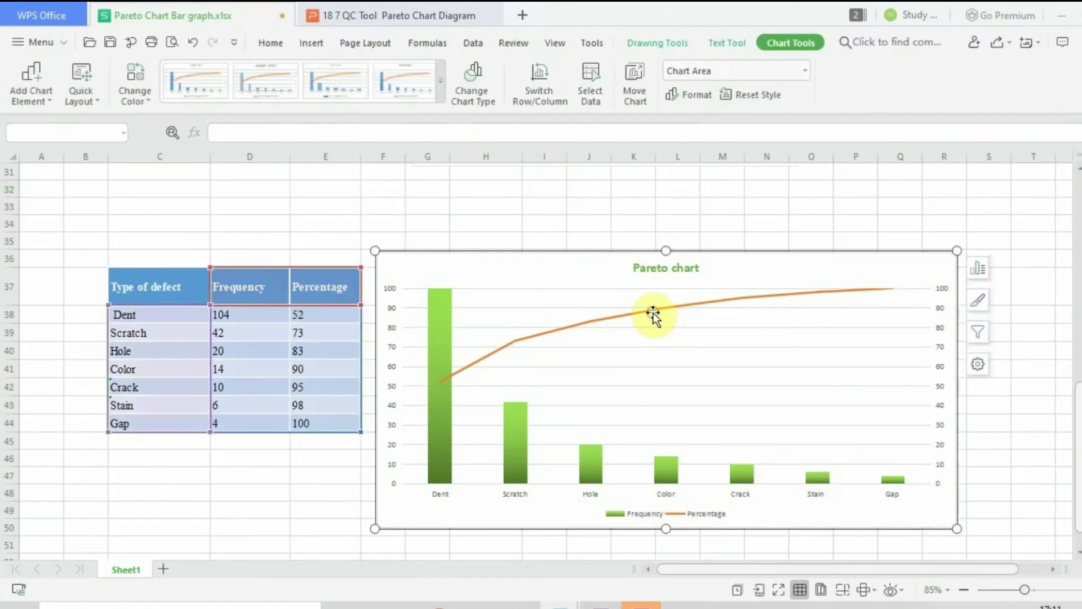
pyautogui.click(653, 312)
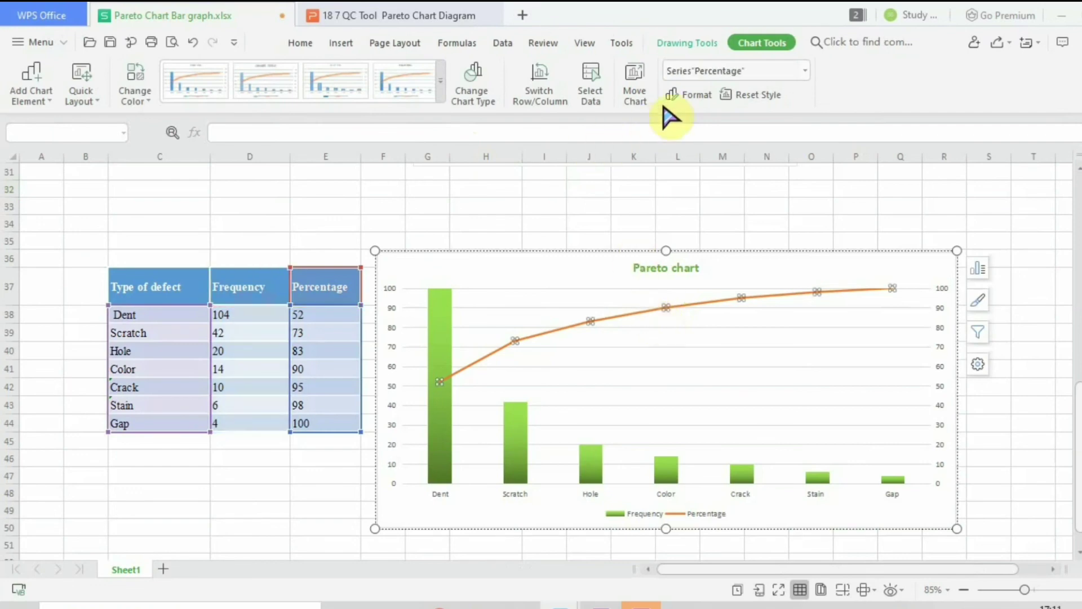
pyautogui.click(682, 94)
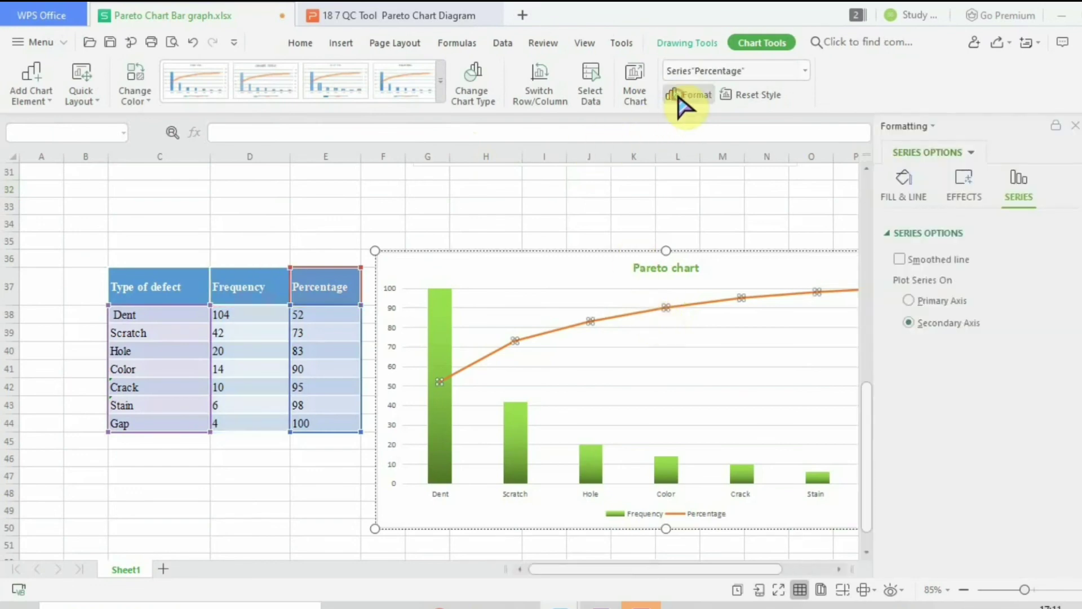
pyautogui.click(900, 194)
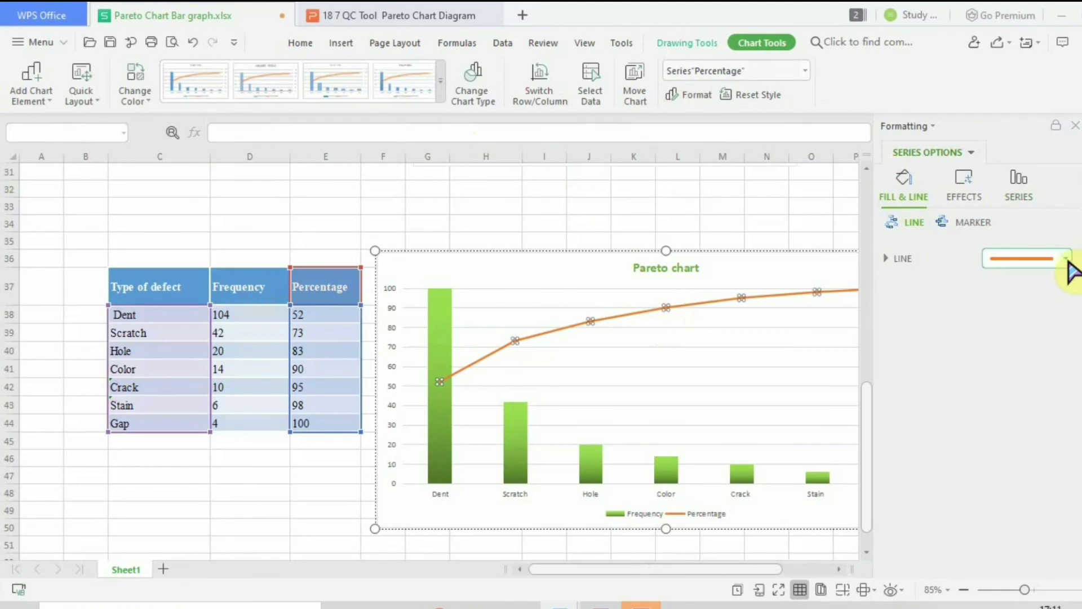
pyautogui.click(1066, 259)
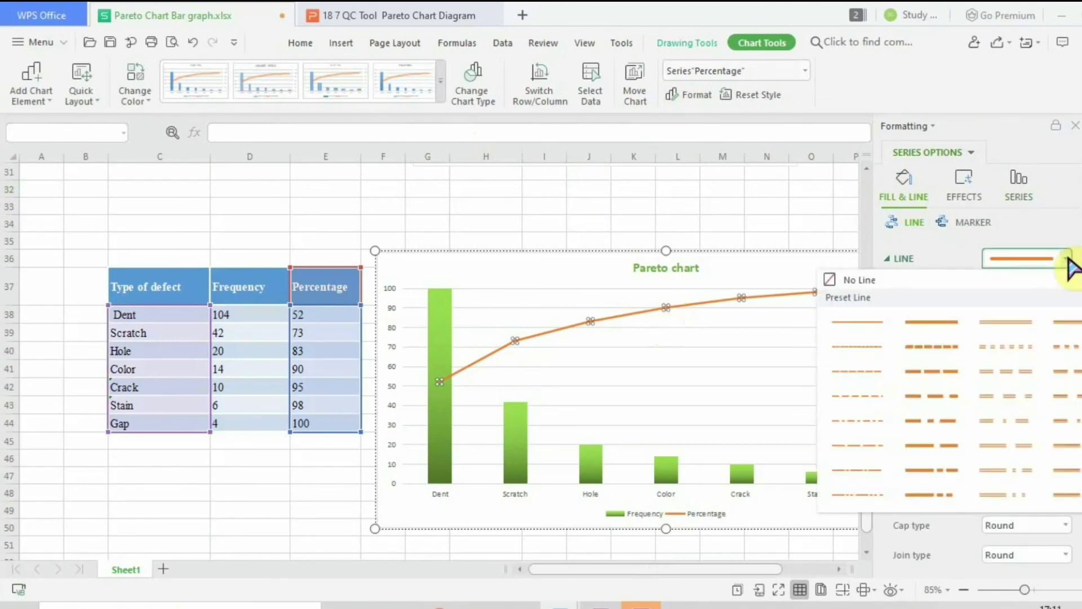
pyautogui.click(949, 364)
pyautogui.press('Escape')
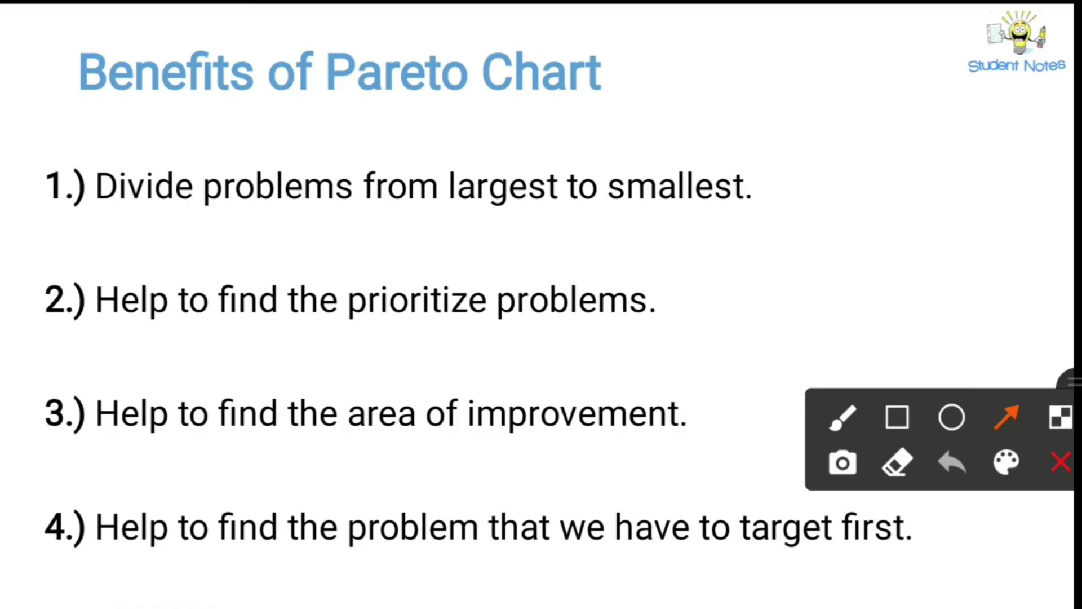
# Draw a red arrow at the slide title and underline 'Divide', 'problems', 'largest' and 'smallest' in point 1
pyautogui.moveTo(778, 98); pyautogui.dragTo(666, 82)
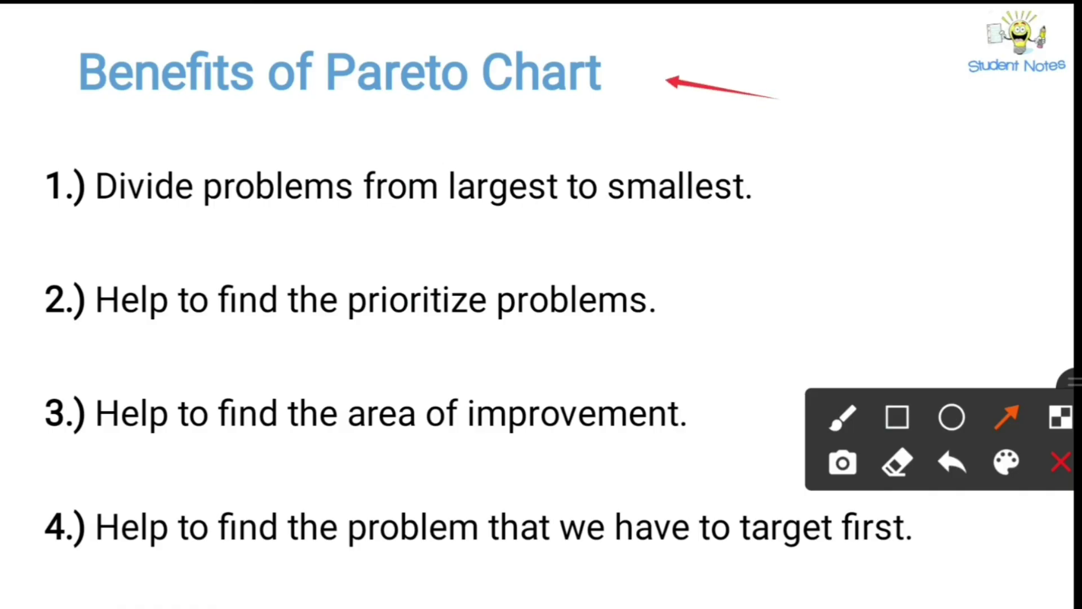
pyautogui.click(843, 417)
pyautogui.moveTo(208, 219); pyautogui.dragTo(354, 217)
pyautogui.moveTo(93, 218); pyautogui.dragTo(167, 212)
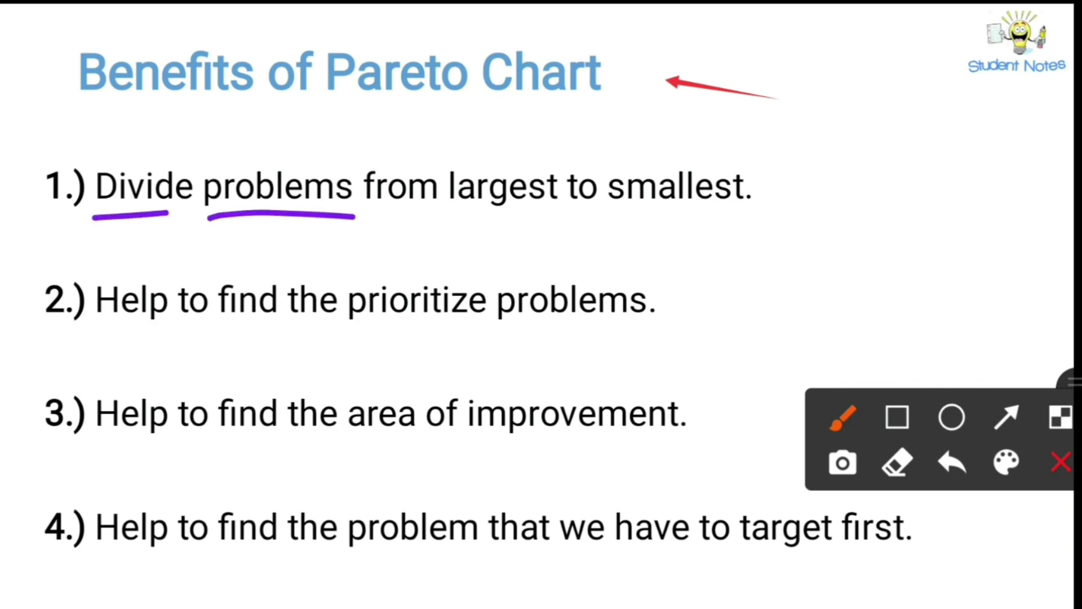
pyautogui.moveTo(441, 225); pyautogui.dragTo(733, 216)
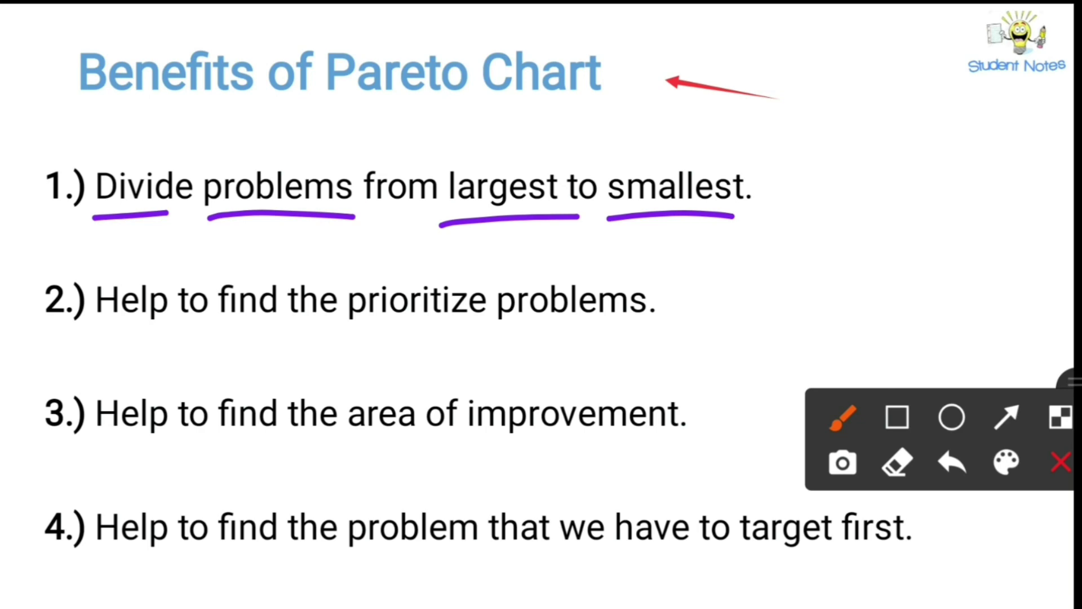
# Underline 'Help to', 'find the', 'prioritize' and 'problems' in point 2
pyautogui.moveTo(99, 333); pyautogui.dragTo(200, 322)
pyautogui.moveTo(333, 327); pyautogui.dragTo(436, 327)
pyautogui.moveTo(513, 336); pyautogui.dragTo(646, 335)
pyautogui.moveTo(223, 337); pyautogui.dragTo(321, 331)
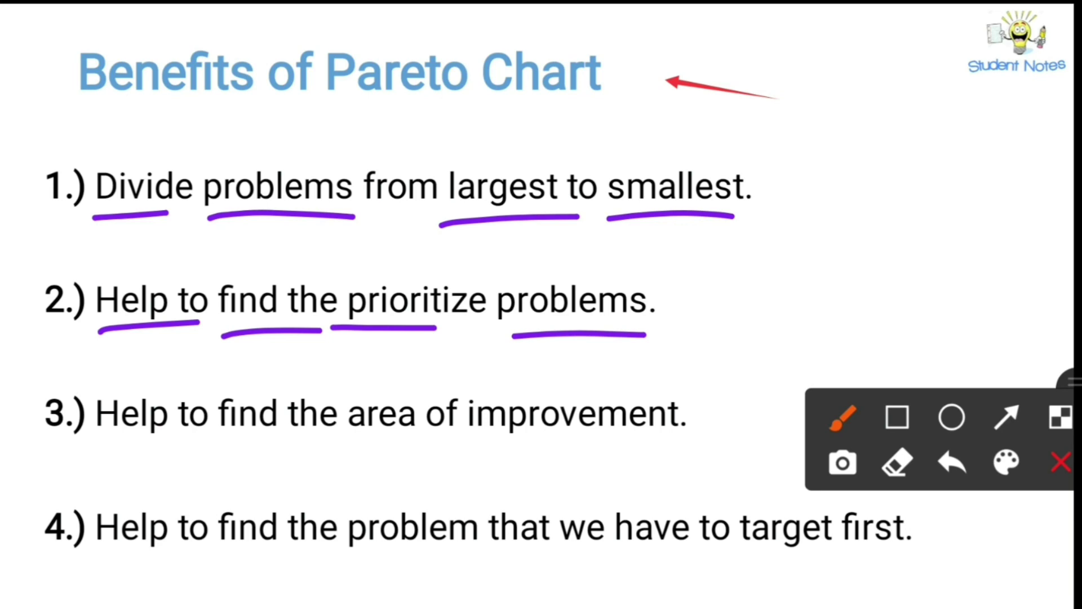
# Underline 'Help', 'find the' and 'area of improvement' in point 3, and double-underline key words in points 1–3
pyautogui.moveTo(116, 450); pyautogui.dragTo(167, 450)
pyautogui.moveTo(355, 442); pyautogui.dragTo(672, 447)
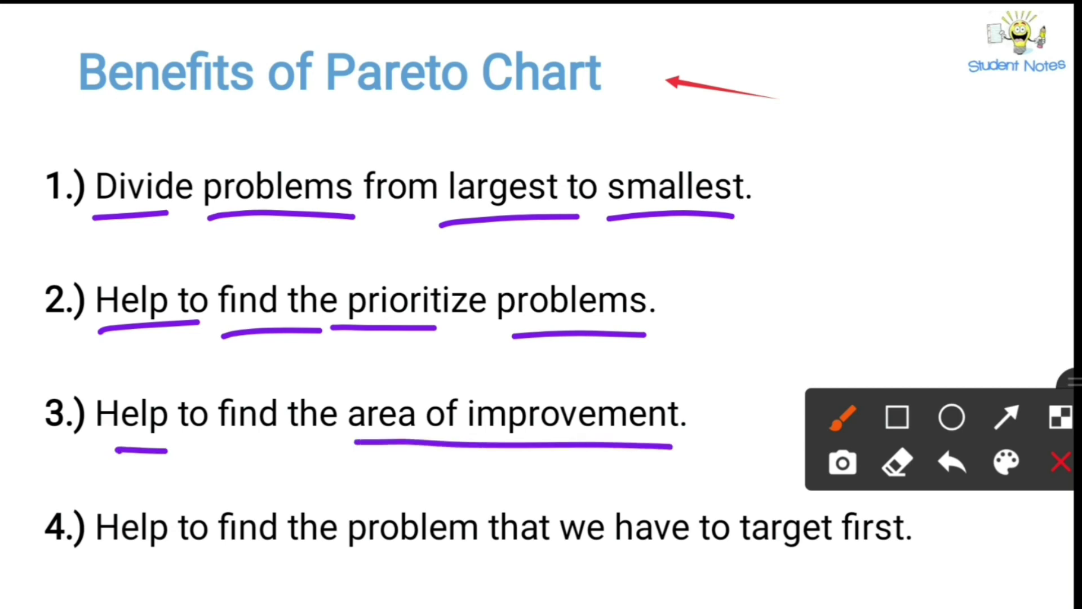
pyautogui.moveTo(213, 444); pyautogui.dragTo(332, 446)
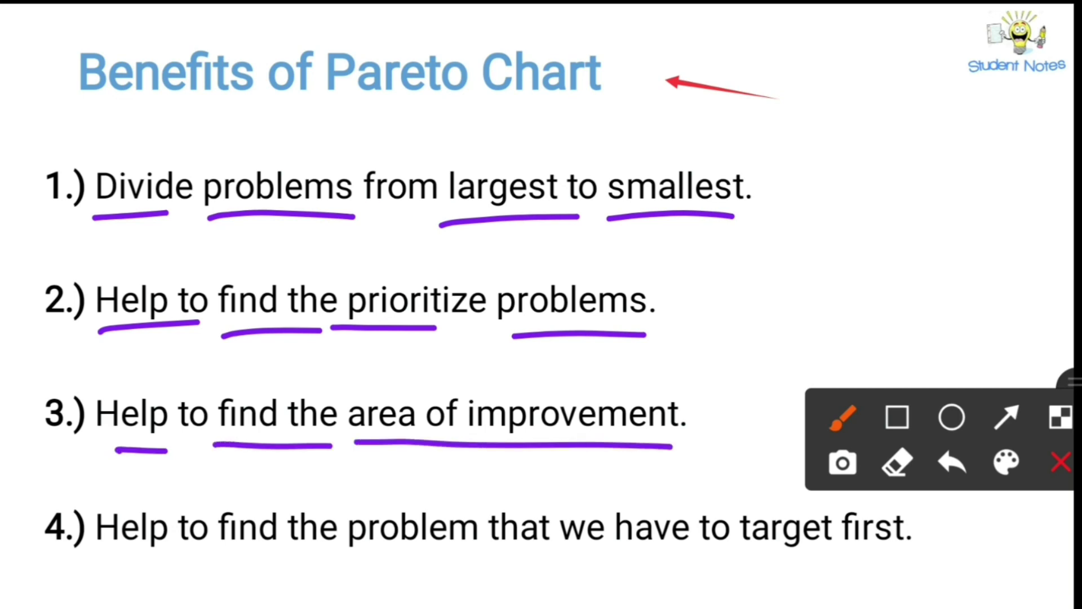
pyautogui.moveTo(444, 245); pyautogui.dragTo(749, 229)
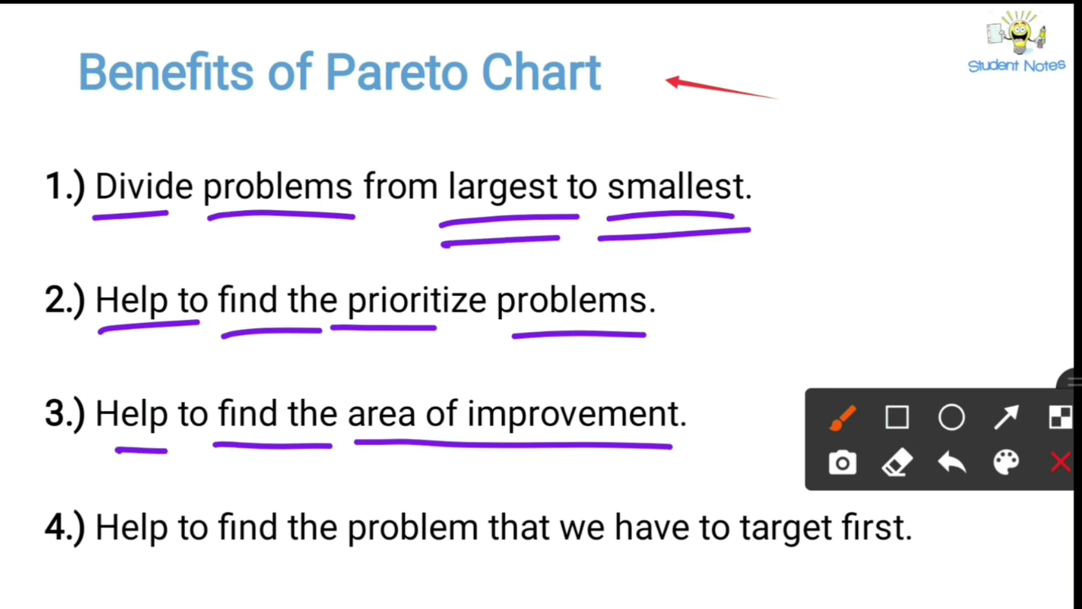
pyautogui.moveTo(341, 348); pyautogui.dragTo(642, 335)
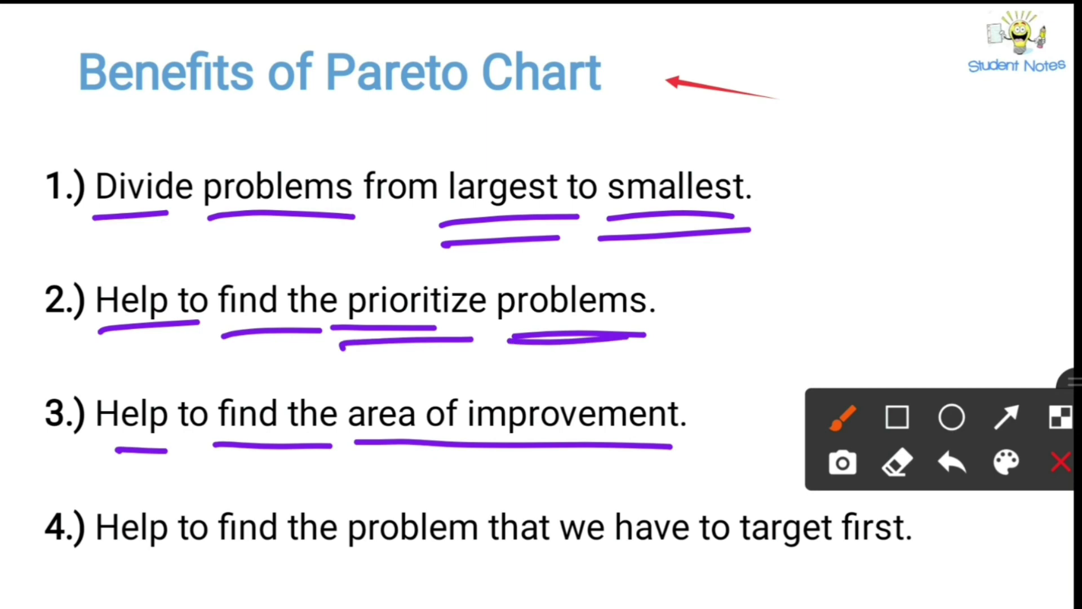
pyautogui.moveTo(357, 458); pyautogui.dragTo(686, 451)
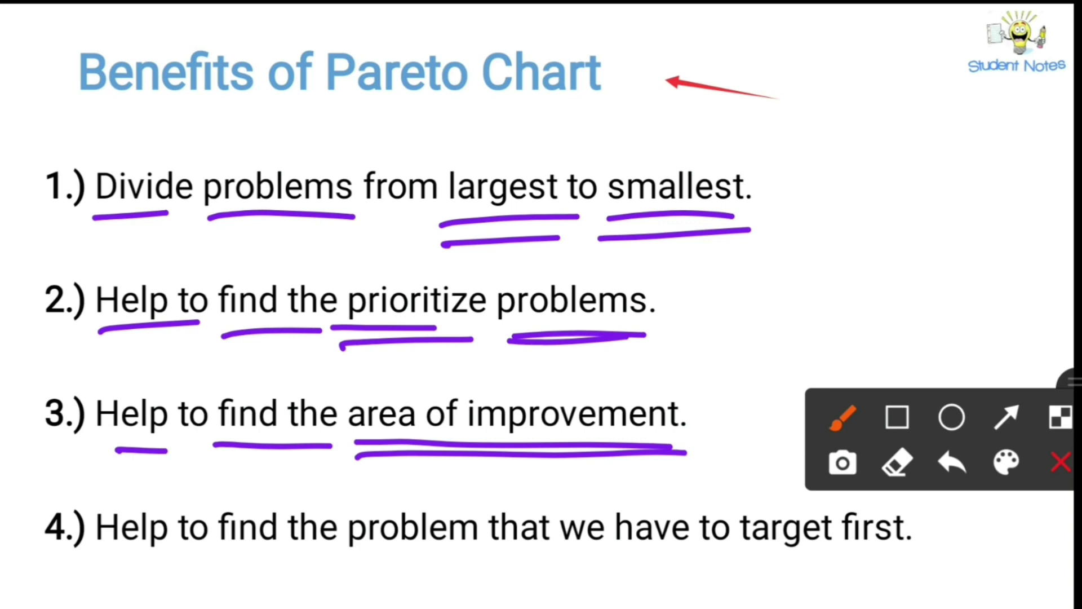
# Underline 'Help', 'find', 'problem', 'to target' and 'first.' in point 4
pyautogui.moveTo(96, 559); pyautogui.dragTo(181, 553)
pyautogui.moveTo(353, 560); pyautogui.dragTo(467, 558)
pyautogui.click(219, 557)
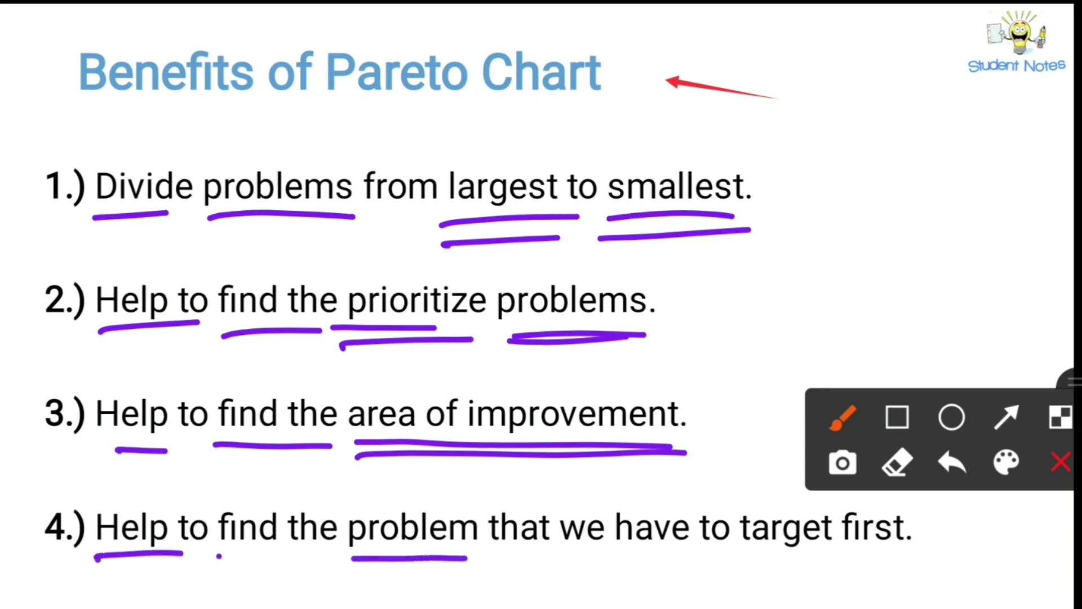
pyautogui.moveTo(219, 556); pyautogui.dragTo(290, 555)
pyautogui.moveTo(833, 562); pyautogui.dragTo(944, 558)
pyautogui.moveTo(668, 564); pyautogui.dragTo(798, 553)
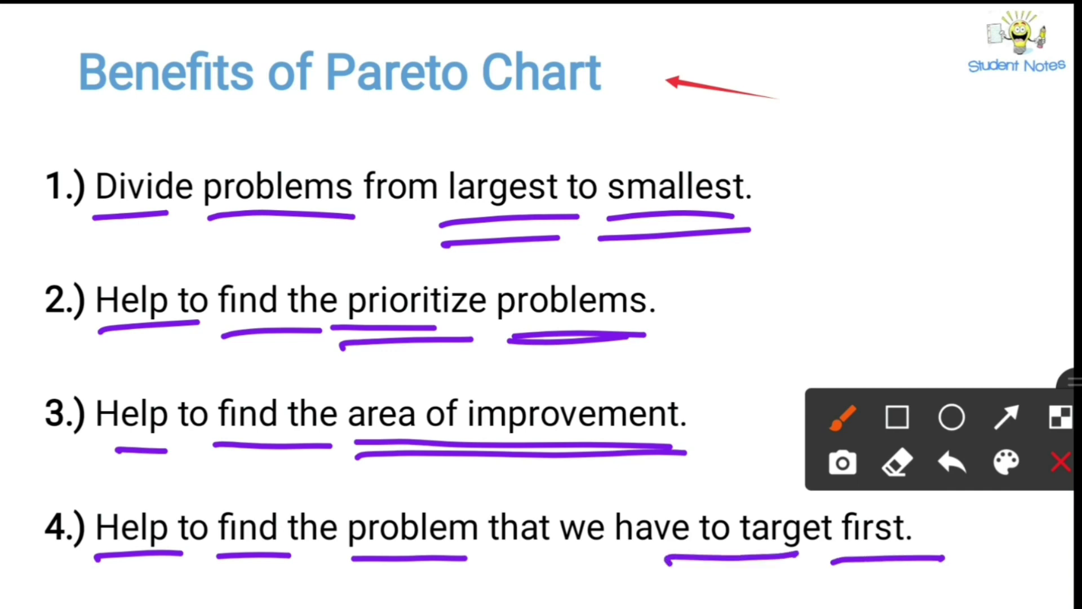